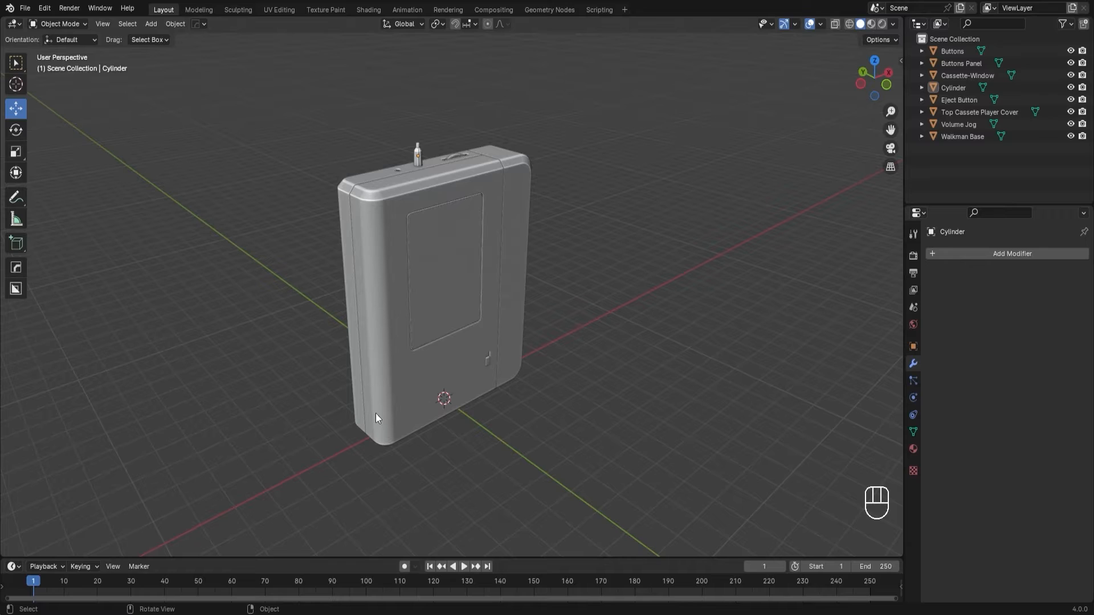
Step: Add a mesh cylinder and set its X location to 7.75 m, beside the Walkman body
{"action": "key", "text": "shift+a"}
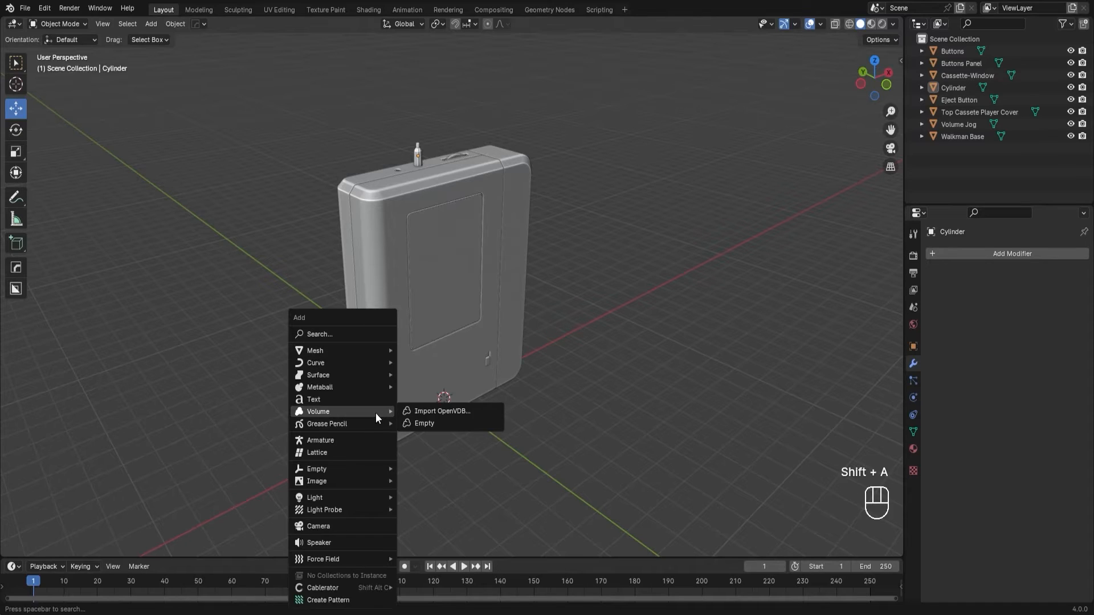
{"action": "mouse_move", "coordinate": [349, 353]}
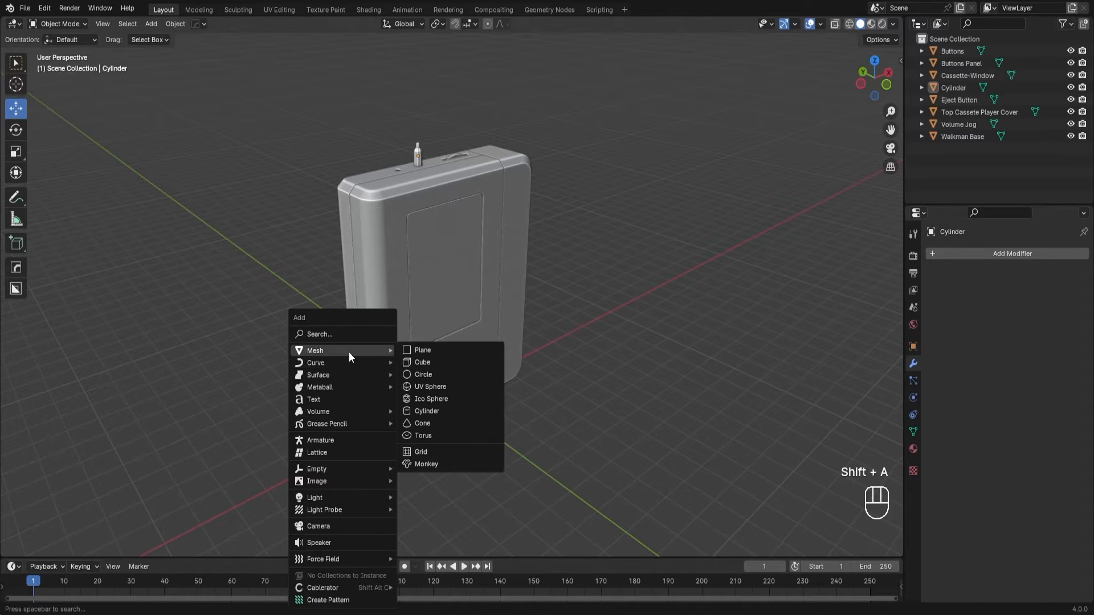
{"action": "left_click", "coordinate": [478, 415]}
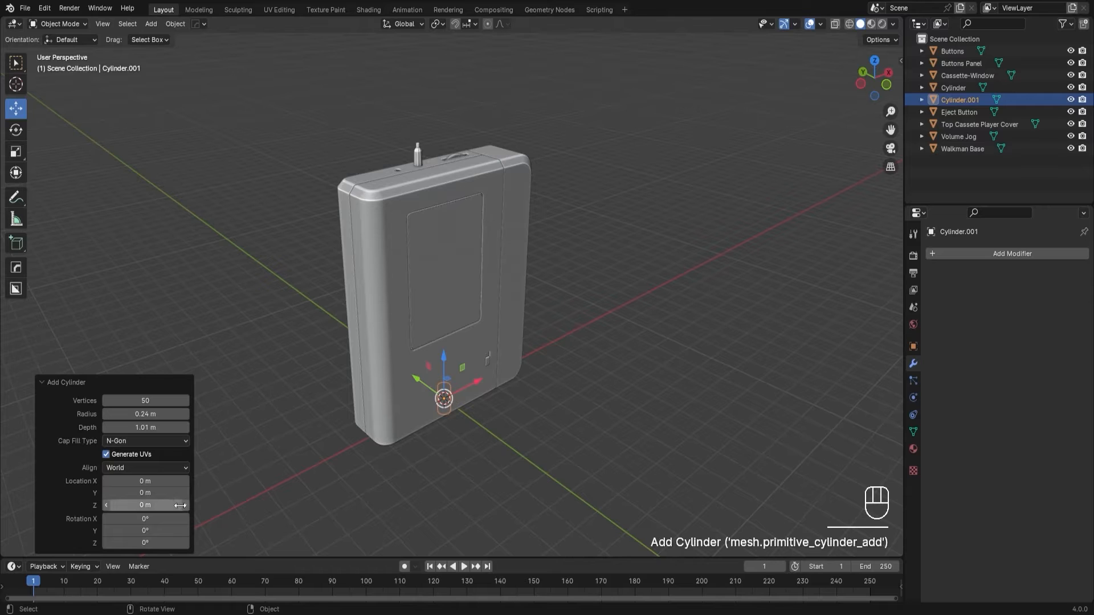
{"action": "left_click_drag", "start_coordinate": [145, 481], "coordinate": [604, 440]}
Step: Set the new cylinder's Y rotation to 90° so it lies along the X axis
{"action": "middle_click_drag", "start_coordinate": [597, 452], "coordinate": [550, 465]}
{"action": "scroll", "coordinate": [632, 497], "scroll_direction": "up", "scroll_amount": 2}
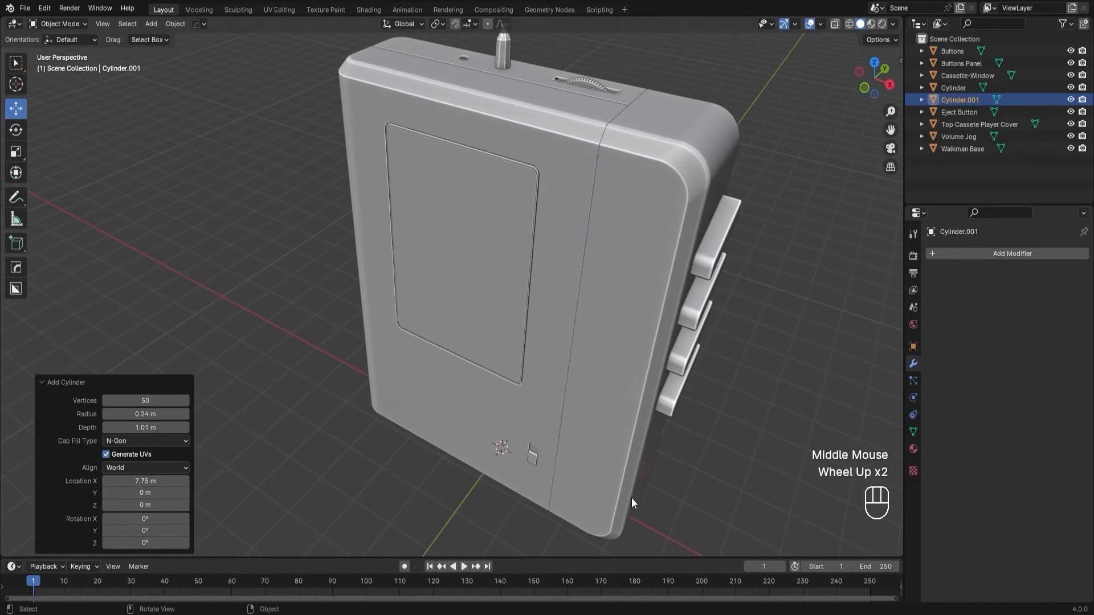
{"action": "middle_click_drag", "start_coordinate": [631, 498], "coordinate": [187, 204], "text": "shift"}
{"action": "scroll", "coordinate": [249, 279], "scroll_direction": "up", "scroll_amount": 3}
{"action": "middle_click_drag", "start_coordinate": [249, 282], "coordinate": [555, 298], "text": "shift"}
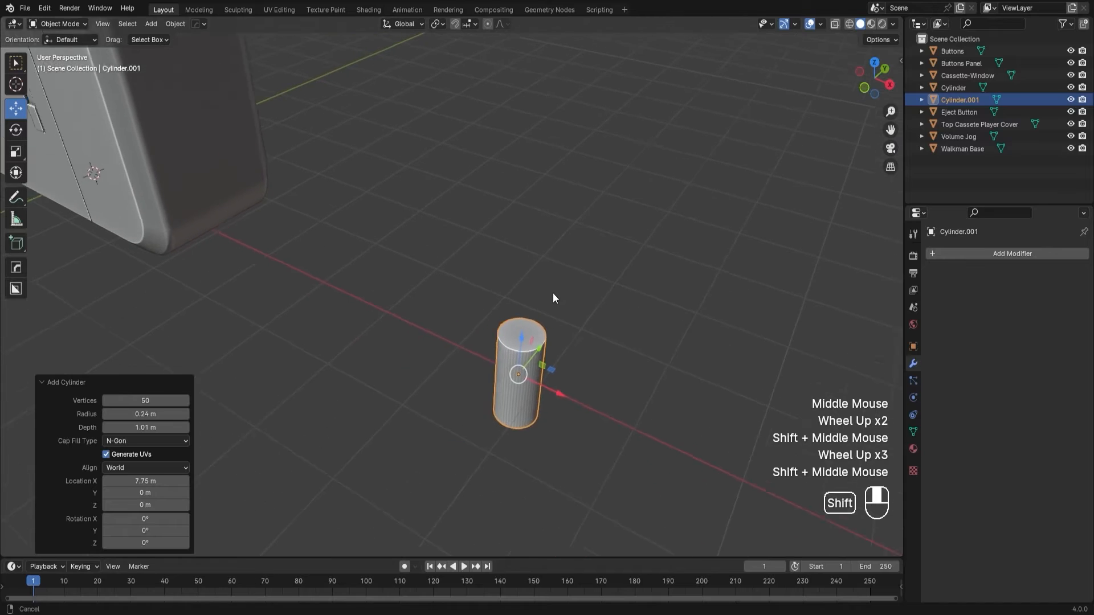
{"action": "middle_click_drag", "start_coordinate": [188, 490], "coordinate": [199, 502], "text": "shift"}
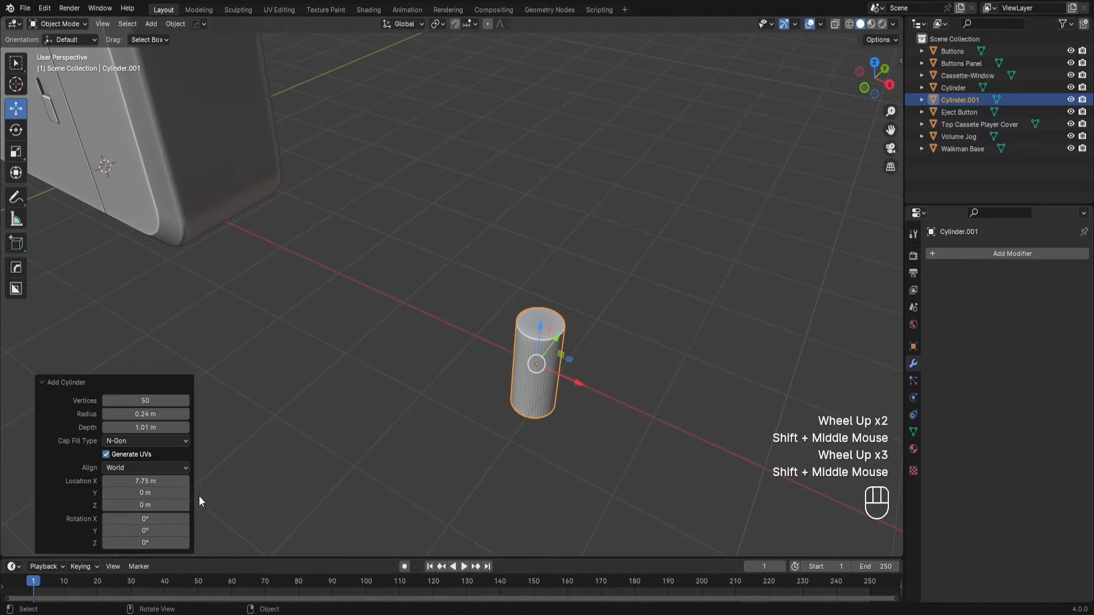
{"action": "left_click", "coordinate": [155, 532]}
{"action": "key", "text": "Return"}
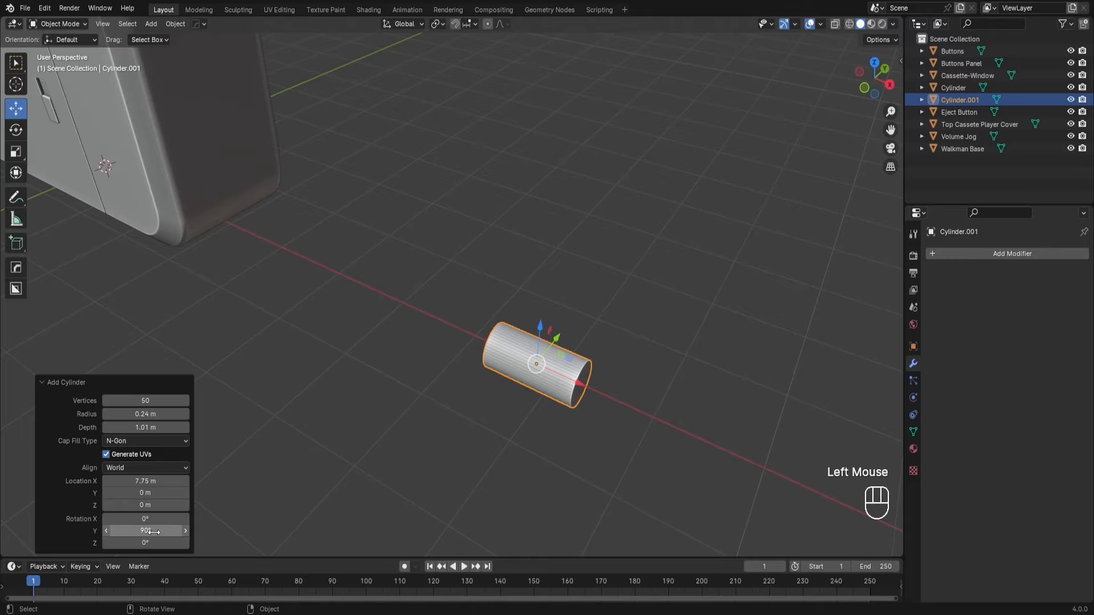
Step: Enlarge the new cylinder's radius to 1.38 m, judging its size against the Walkman body
{"action": "middle_click_drag", "start_coordinate": [425, 534], "coordinate": [403, 450]}
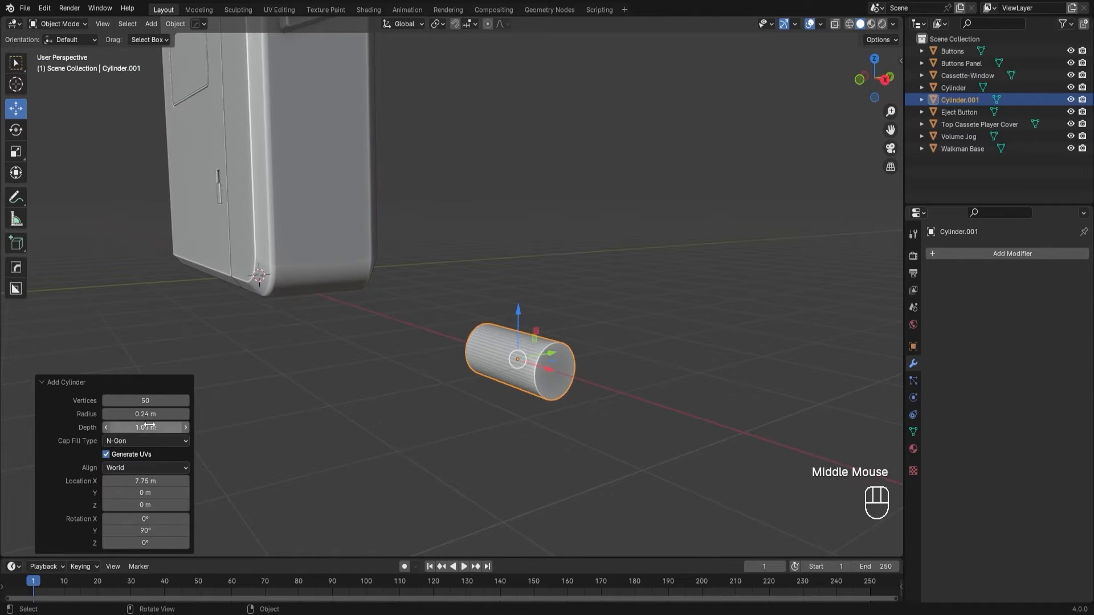
{"action": "left_click_drag", "start_coordinate": [146, 414], "coordinate": [183, 413]}
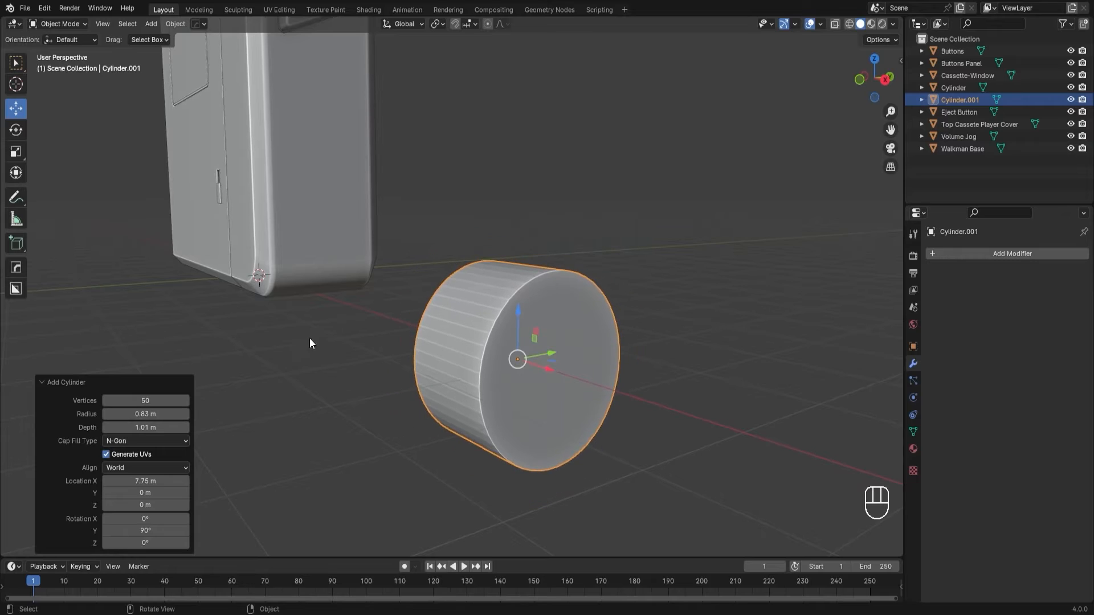
{"action": "scroll", "coordinate": [309, 341], "scroll_direction": "down", "scroll_amount": 2}
{"action": "mouse_move", "coordinate": [304, 348]}
{"action": "middle_mouse_down"}
{"action": "mouse_move", "coordinate": [369, 359]}
{"action": "mouse_move", "coordinate": [312, 365]}
{"action": "middle_mouse_up"}
{"action": "scroll", "coordinate": [312, 365], "scroll_direction": "up", "scroll_amount": 2}
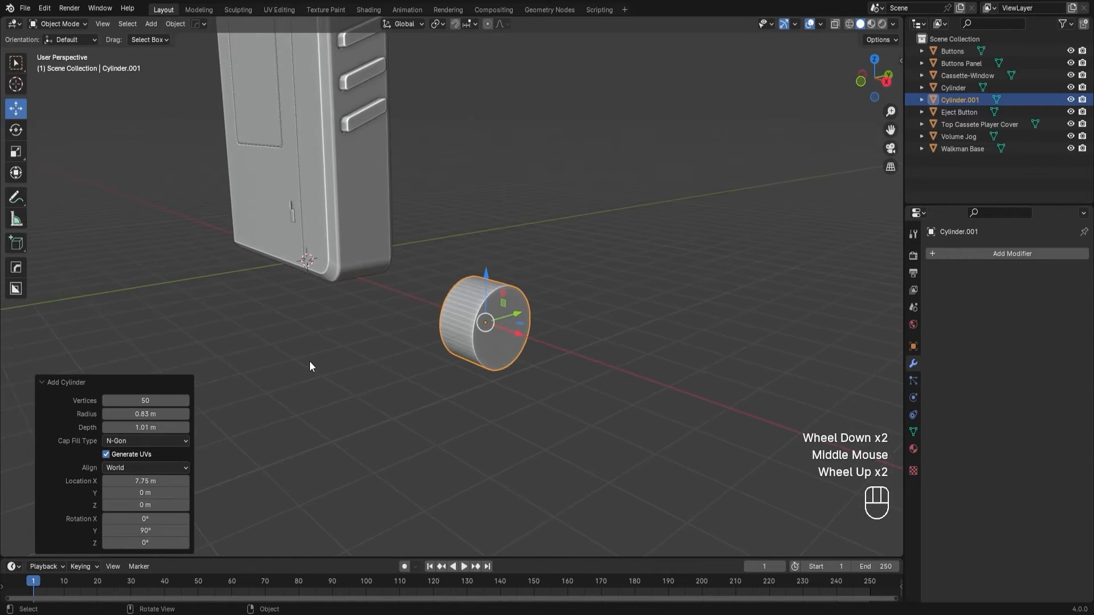
{"action": "left_click_drag", "start_coordinate": [154, 415], "coordinate": [174, 413]}
{"action": "scroll", "coordinate": [341, 338], "scroll_direction": "down", "scroll_amount": 2}
{"action": "scroll", "coordinate": [345, 339], "scroll_direction": "up", "scroll_amount": 1}
{"action": "middle_click_drag", "start_coordinate": [348, 342], "coordinate": [263, 341]}
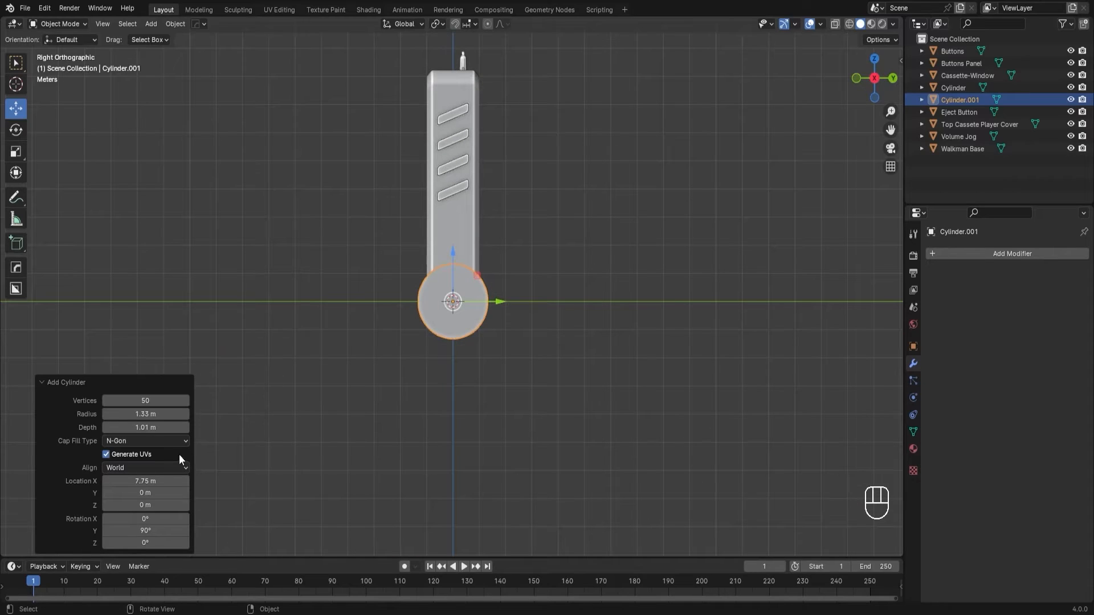
{"action": "left_click_drag", "start_coordinate": [142, 414], "coordinate": [146, 414]}
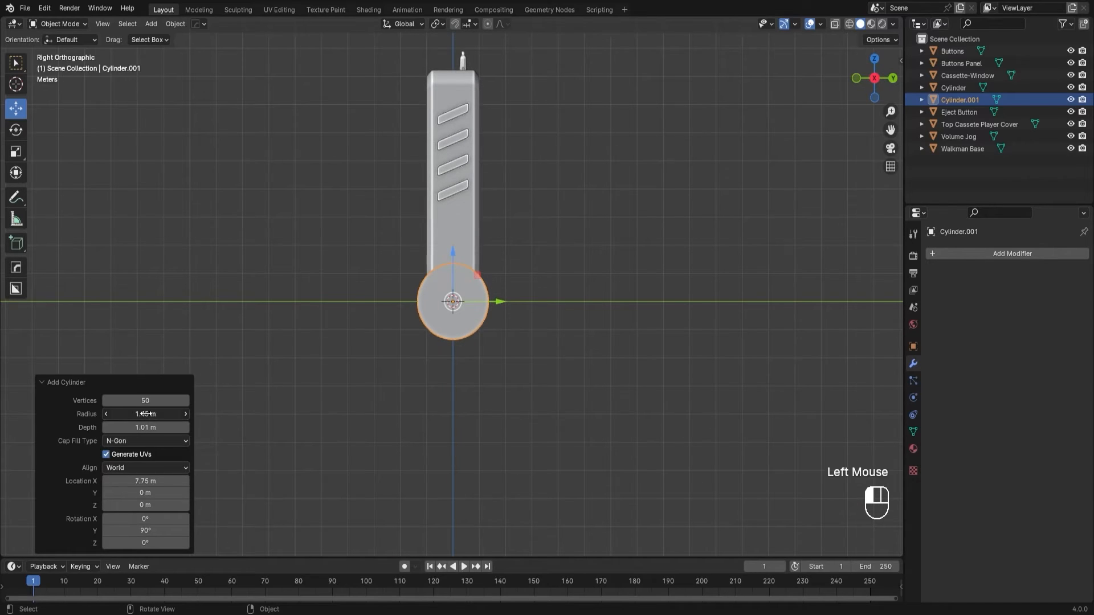
Step: Set the new cylinder's vertex count to 120 for a smoother round edge
{"action": "middle_click_drag", "start_coordinate": [379, 324], "coordinate": [639, 362]}
{"action": "scroll", "coordinate": [570, 324], "scroll_direction": "up", "scroll_amount": 2}
{"action": "scroll", "coordinate": [591, 336], "scroll_direction": "up", "scroll_amount": 2}
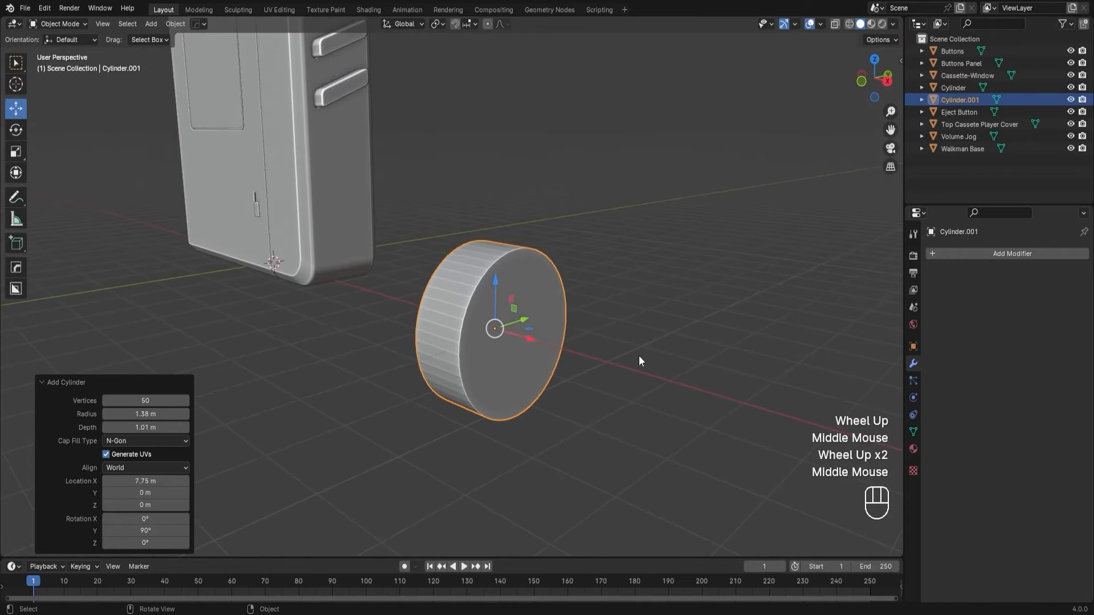
{"action": "scroll", "coordinate": [636, 369], "scroll_direction": "up", "scroll_amount": 1}
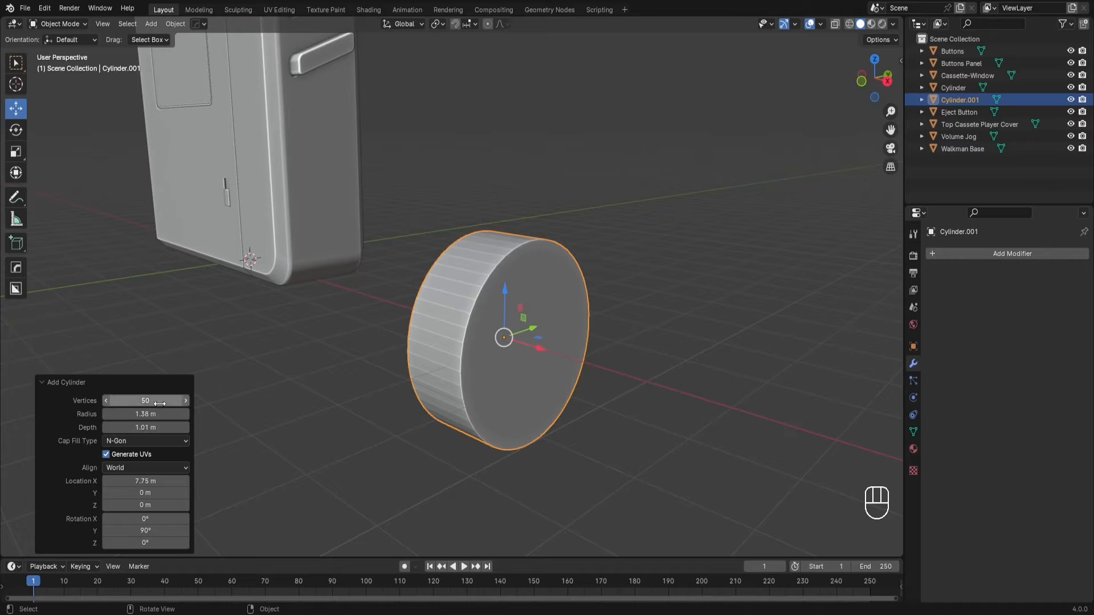
{"action": "left_click_drag", "start_coordinate": [163, 405], "coordinate": [162, 405]}
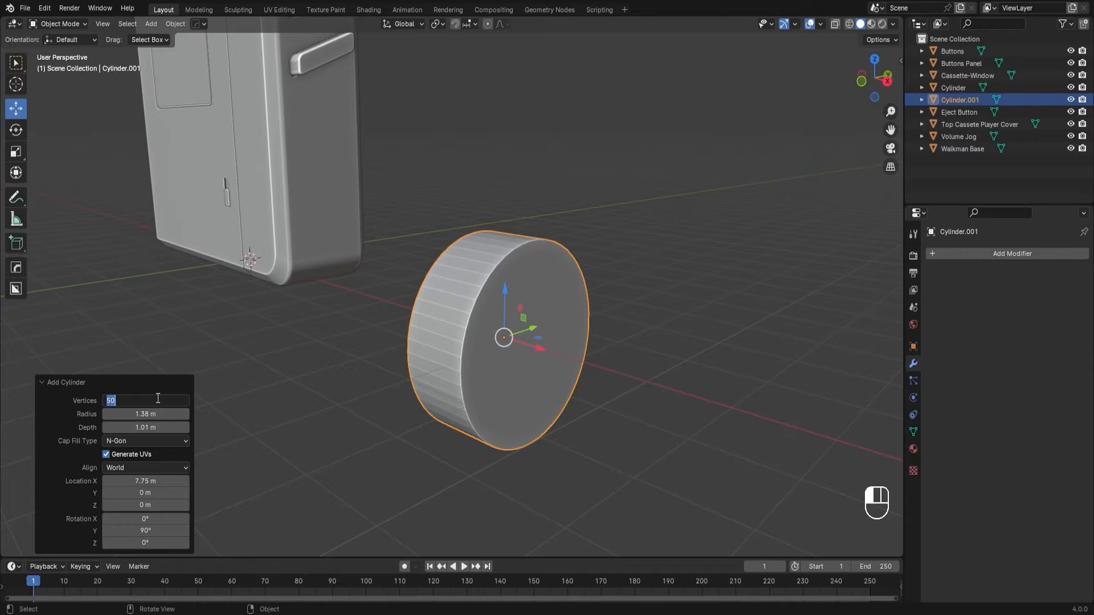
{"action": "key", "text": "Return"}
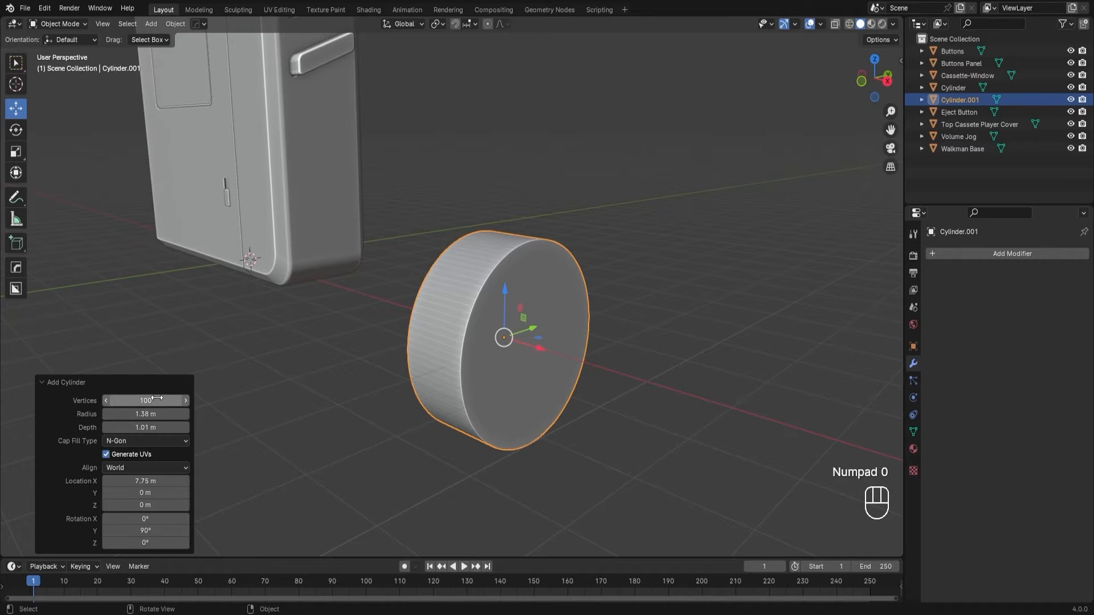
{"action": "left_click", "coordinate": [154, 398]}
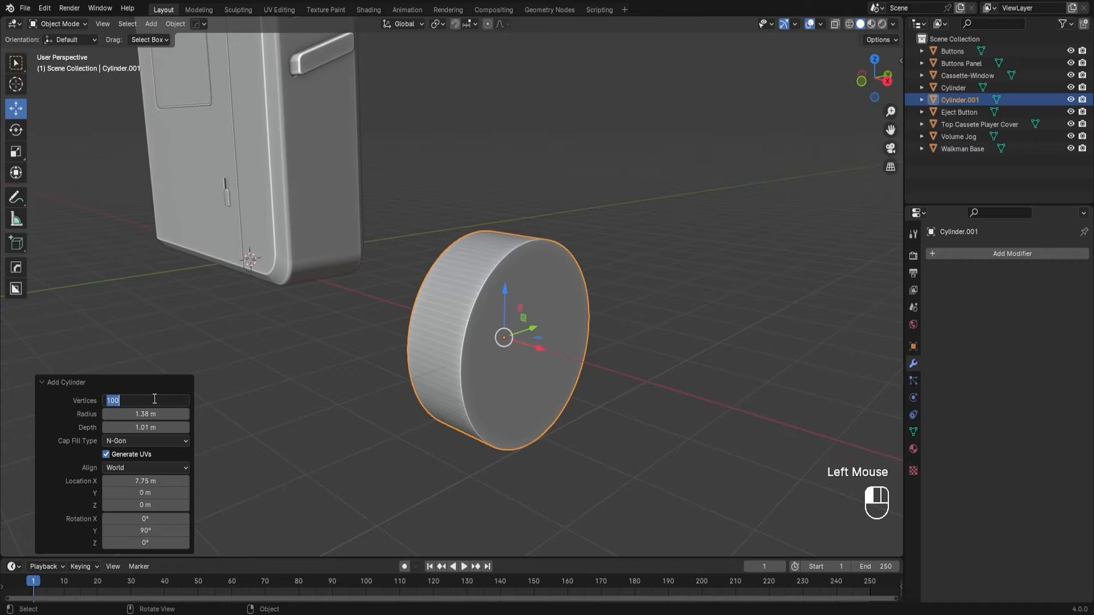
{"action": "type", "text": "120"}
{"action": "key", "text": "Return"}
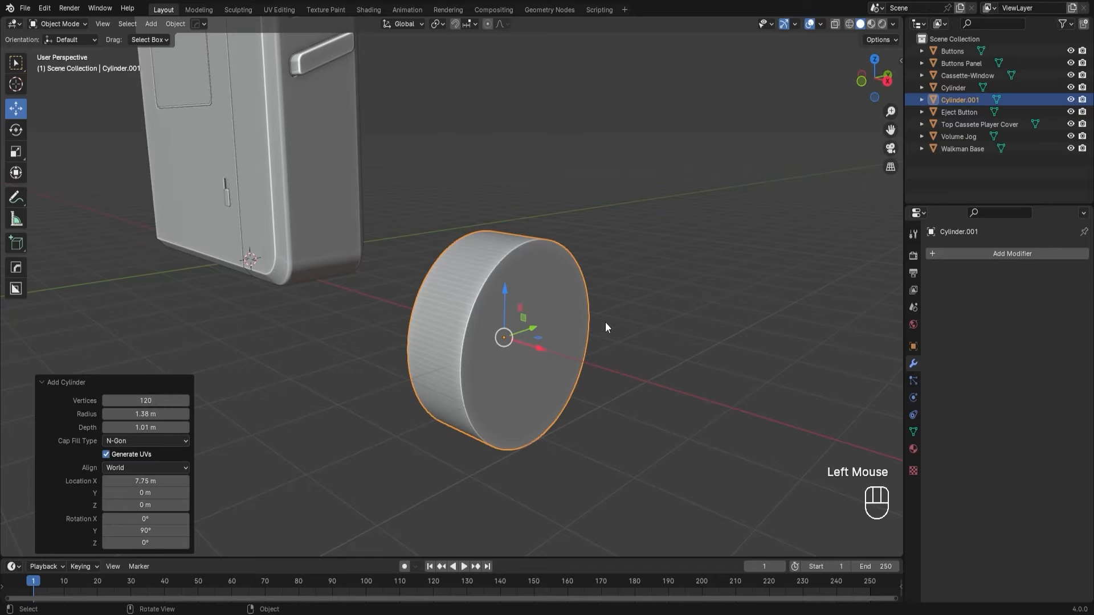
Step: Reduce the new cylinder's depth to 0.76 m to make it a thinner disc
{"action": "middle_click_drag", "start_coordinate": [605, 323], "coordinate": [641, 342]}
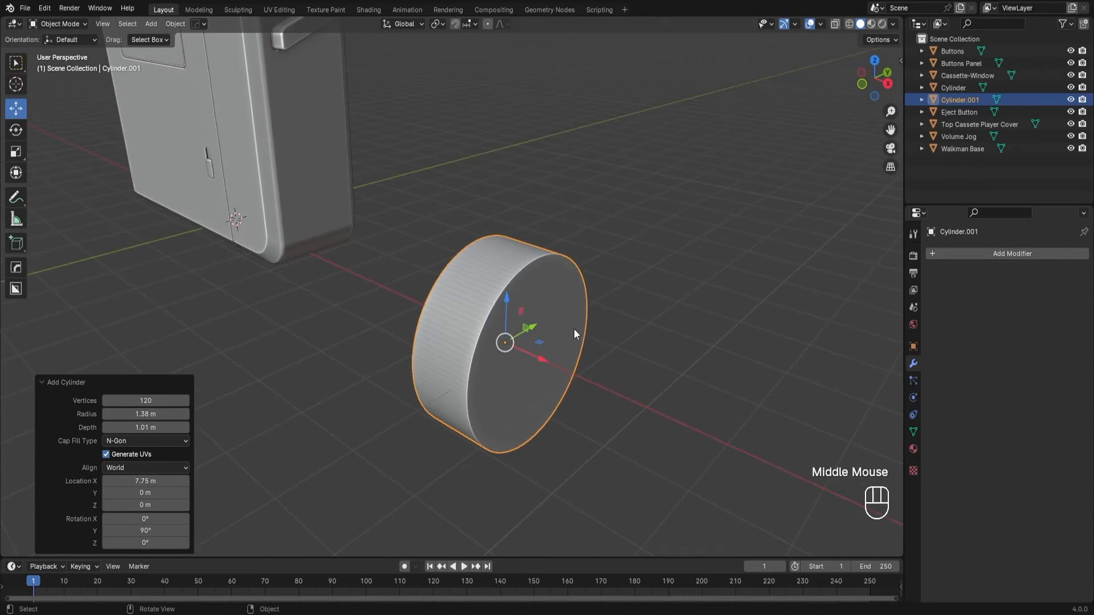
{"action": "scroll", "coordinate": [475, 348], "scroll_direction": "up", "scroll_amount": 2}
{"action": "middle_click_drag", "start_coordinate": [599, 278], "coordinate": [528, 267]}
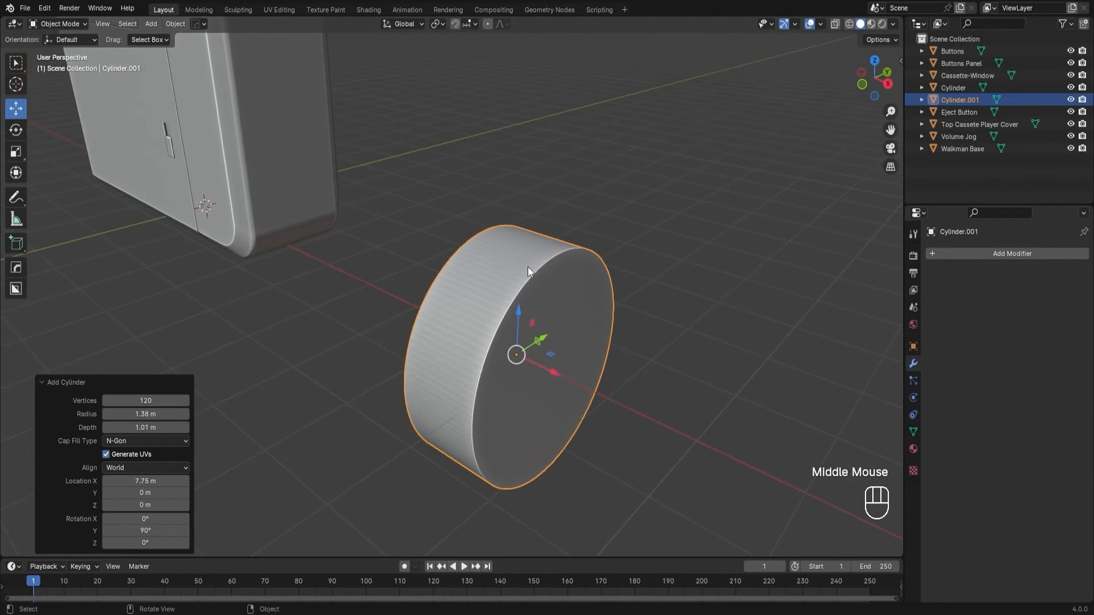
{"action": "scroll", "coordinate": [482, 345], "scroll_direction": "down", "scroll_amount": 2}
{"action": "mouse_move", "coordinate": [440, 350]}
{"action": "middle_mouse_down"}
{"action": "mouse_move", "coordinate": [487, 327]}
{"action": "mouse_move", "coordinate": [457, 347]}
{"action": "middle_mouse_up"}
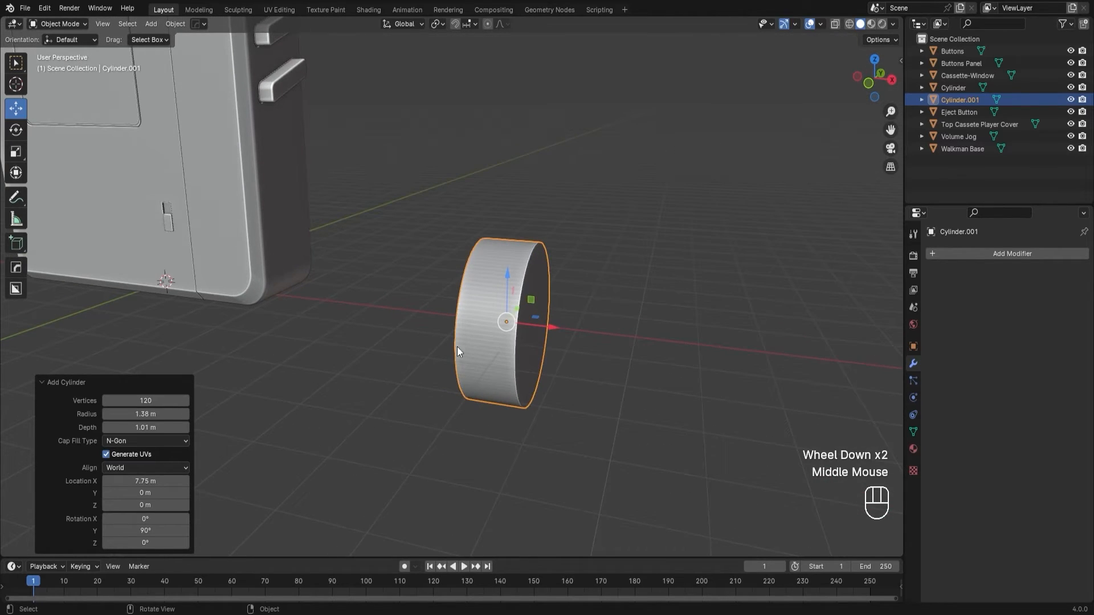
{"action": "left_click_drag", "start_coordinate": [149, 431], "coordinate": [138, 427]}
Step: Duplicate the disc and offset the copy about -1.51 m along the X axis, towards the Walkman
{"action": "middle_click_drag", "start_coordinate": [566, 322], "coordinate": [563, 338]}
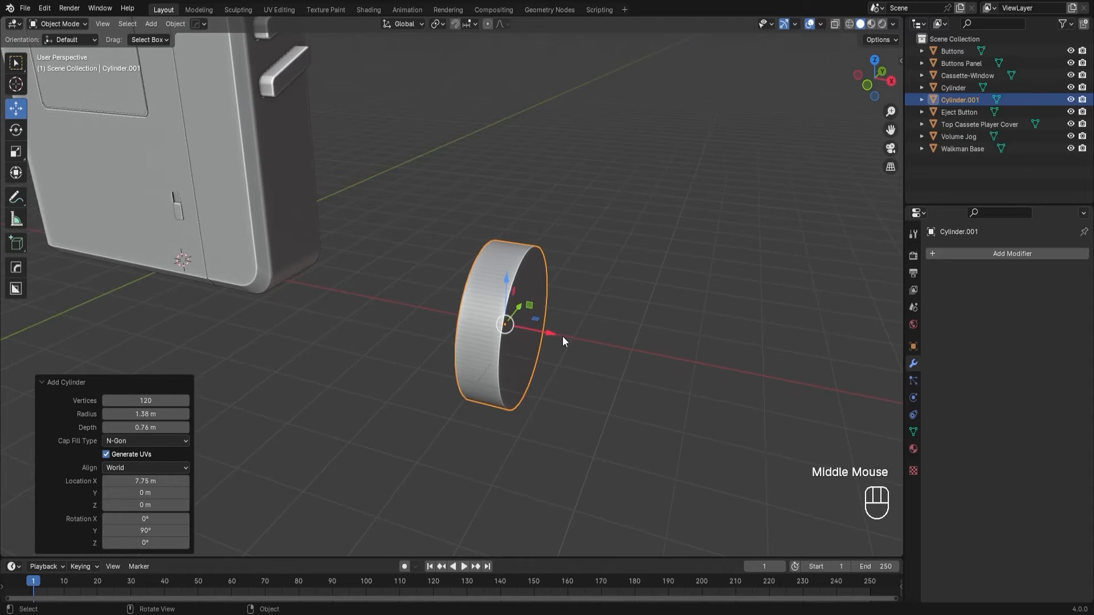
{"action": "key", "text": "shift"}
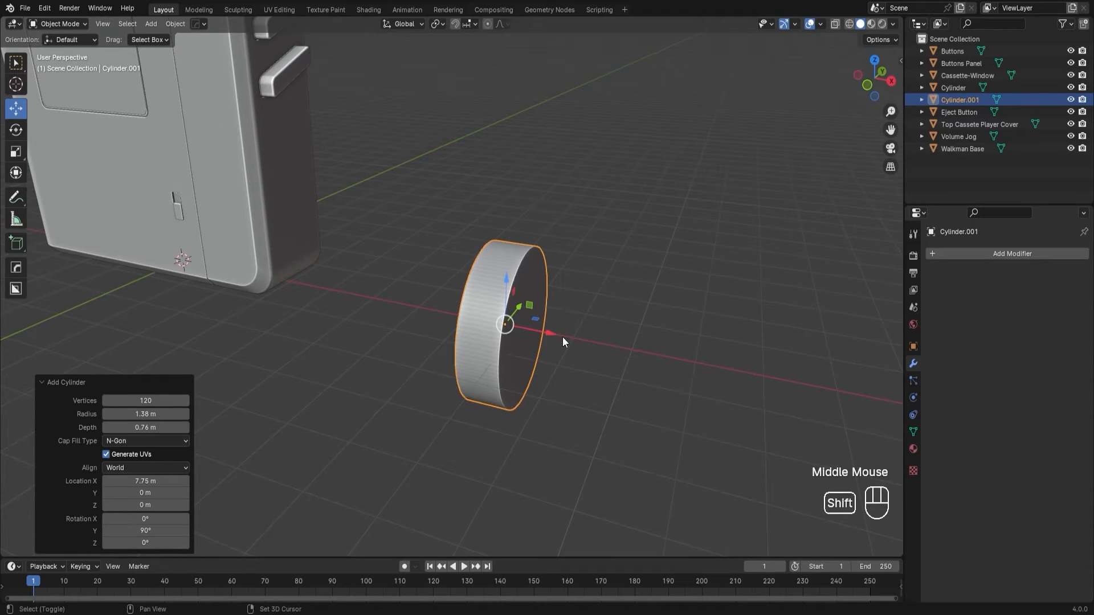
{"action": "key", "text": "shift+d"}
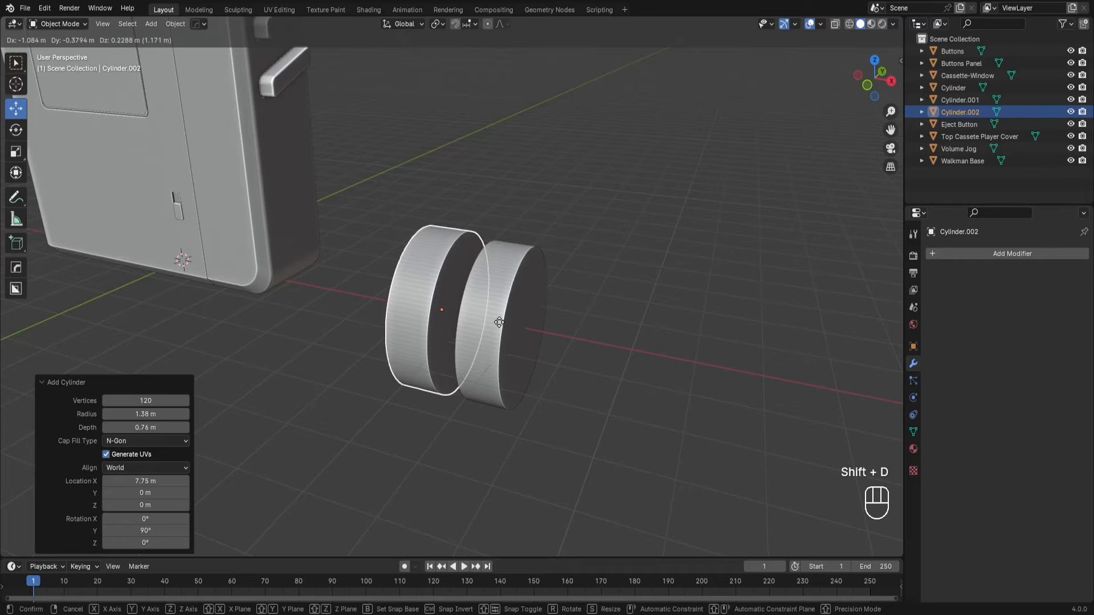
{"action": "key", "text": "x"}
{"action": "left_click", "coordinate": [603, 332]}
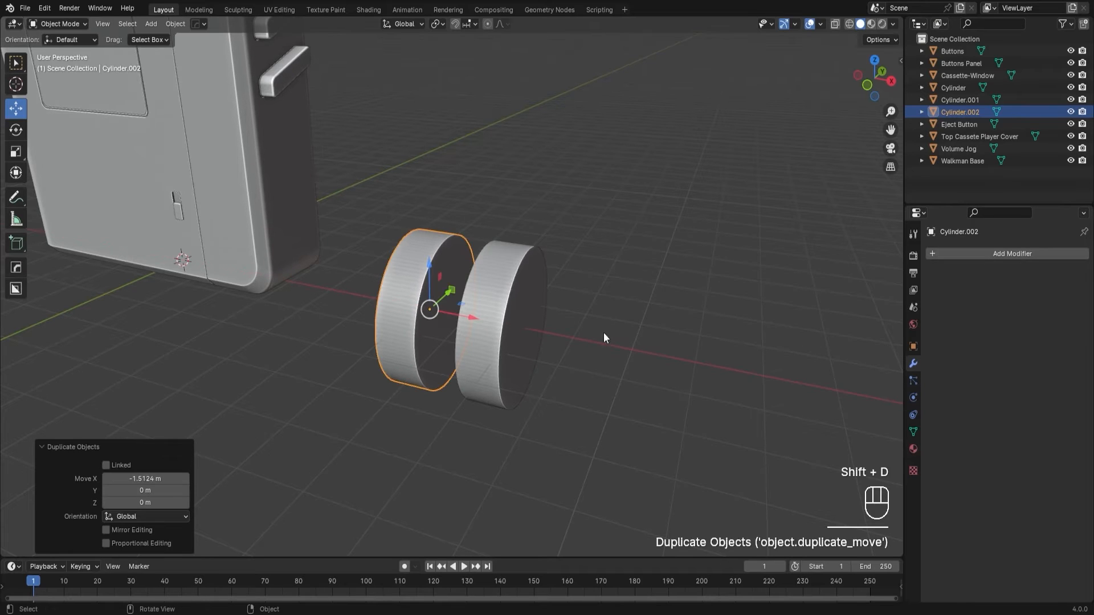
Step: Select both discs and move them about -18.02 m along X to the opposite side of the Walkman
{"action": "middle_click_drag", "start_coordinate": [603, 333], "coordinate": [692, 309]}
{"action": "scroll", "coordinate": [604, 305], "scroll_direction": "up", "scroll_amount": 2}
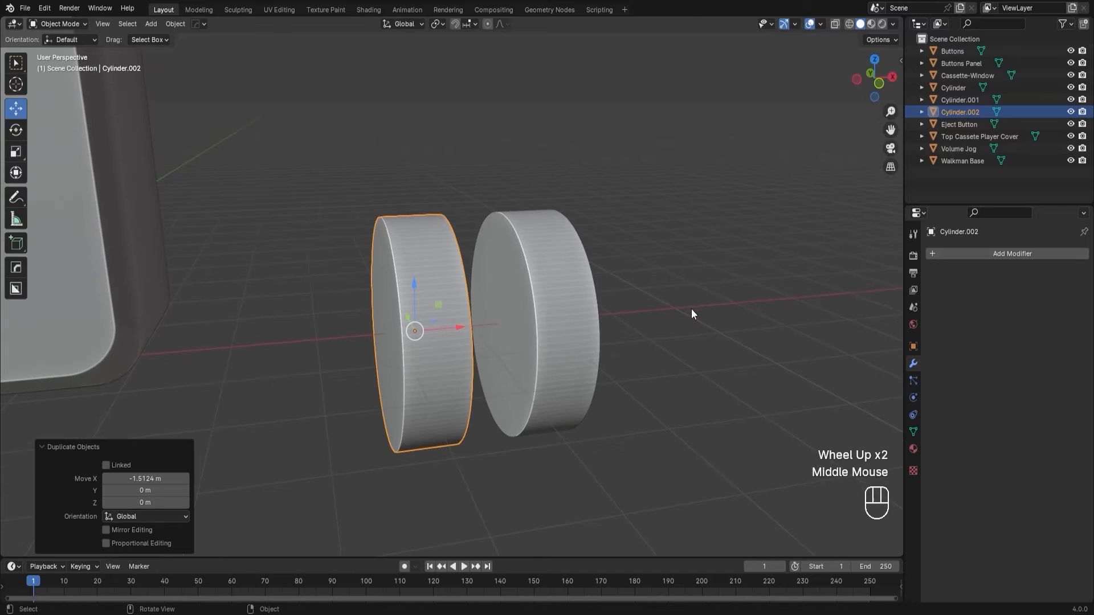
{"action": "scroll", "coordinate": [692, 308], "scroll_direction": "down", "scroll_amount": 2}
{"action": "left_click_drag", "start_coordinate": [691, 232], "coordinate": [371, 393]}
{"action": "scroll", "coordinate": [509, 367], "scroll_direction": "down", "scroll_amount": 2}
{"action": "left_click_drag", "start_coordinate": [499, 294], "coordinate": [145, 319]}
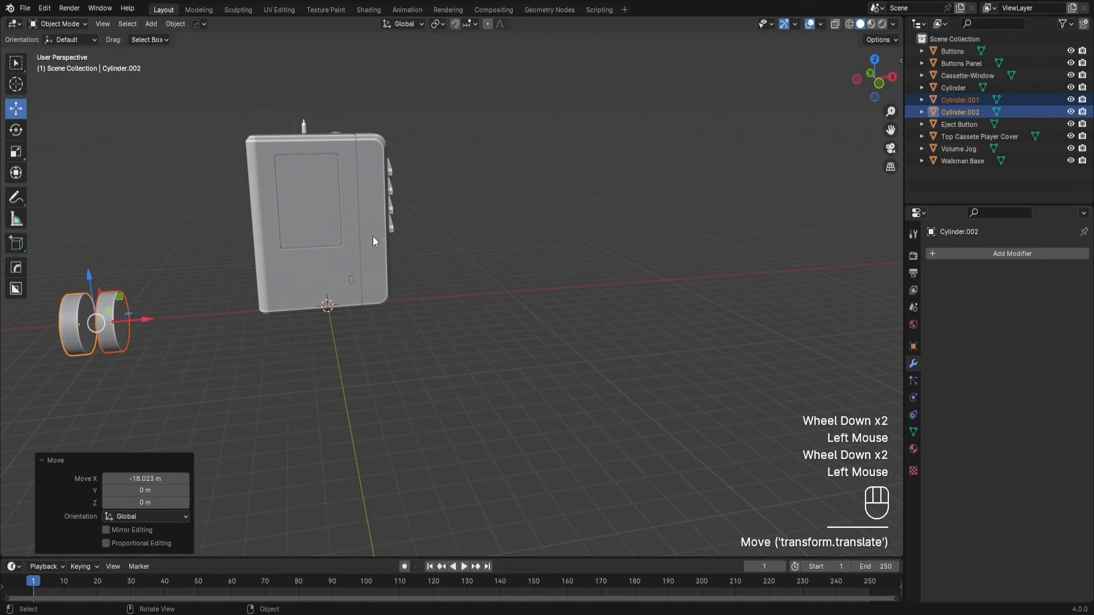
Step: Move both discs a further -3.35 m along X and raise them about 3.37 m along Z
{"action": "middle_click_drag", "start_coordinate": [240, 259], "coordinate": [552, 282], "text": "shift"}
{"action": "scroll", "coordinate": [552, 282], "scroll_direction": "up", "scroll_amount": 2}
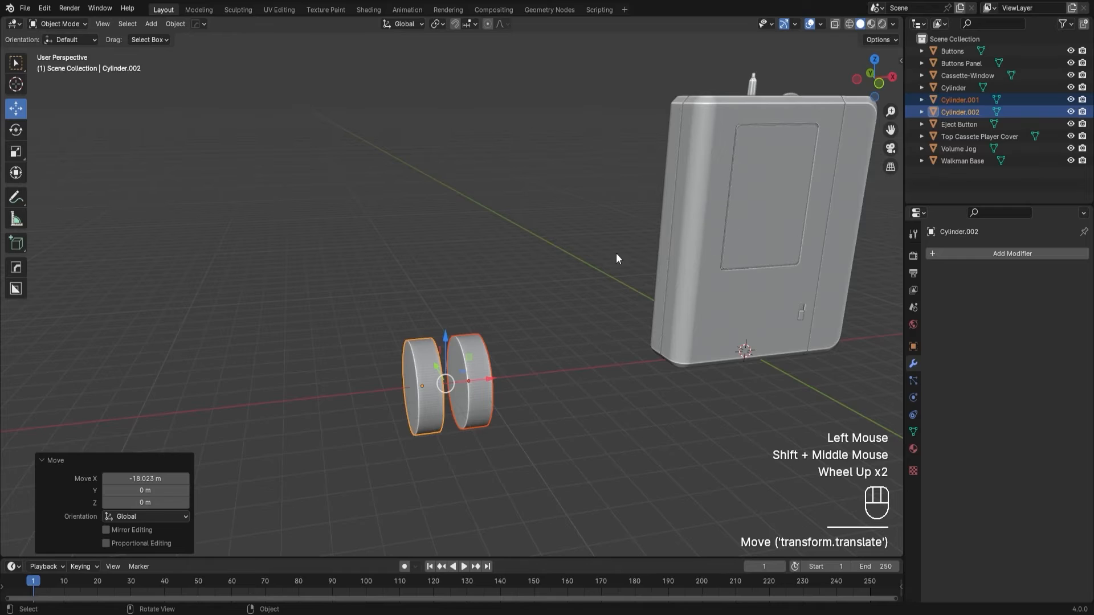
{"action": "left_click_drag", "start_coordinate": [500, 377], "coordinate": [392, 389]}
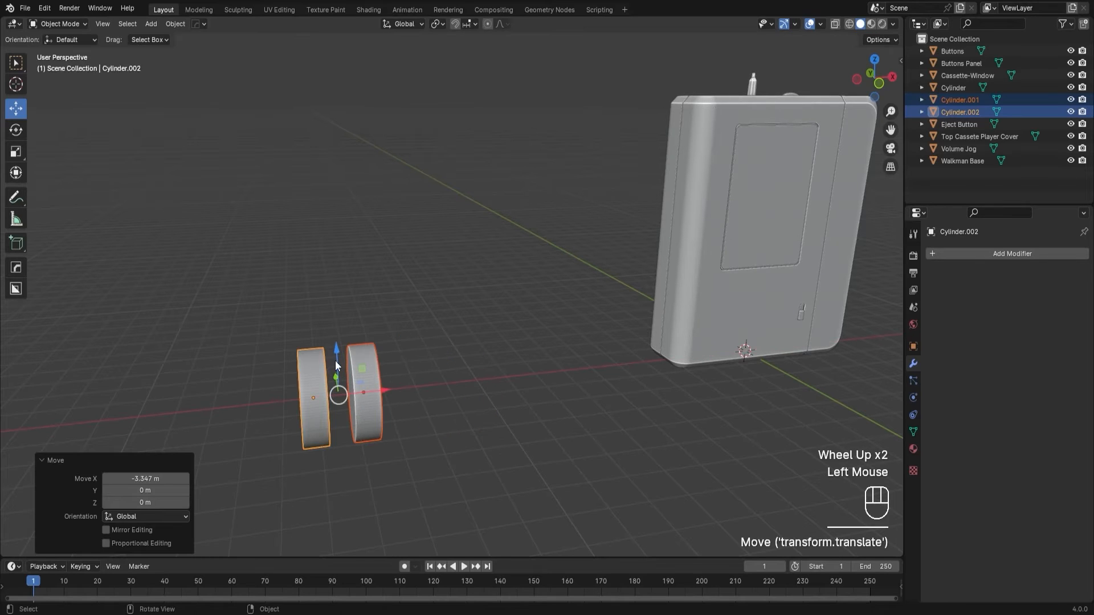
{"action": "left_click_drag", "start_coordinate": [337, 359], "coordinate": [337, 241]}
{"action": "middle_click_drag", "start_coordinate": [673, 210], "coordinate": [485, 241]}
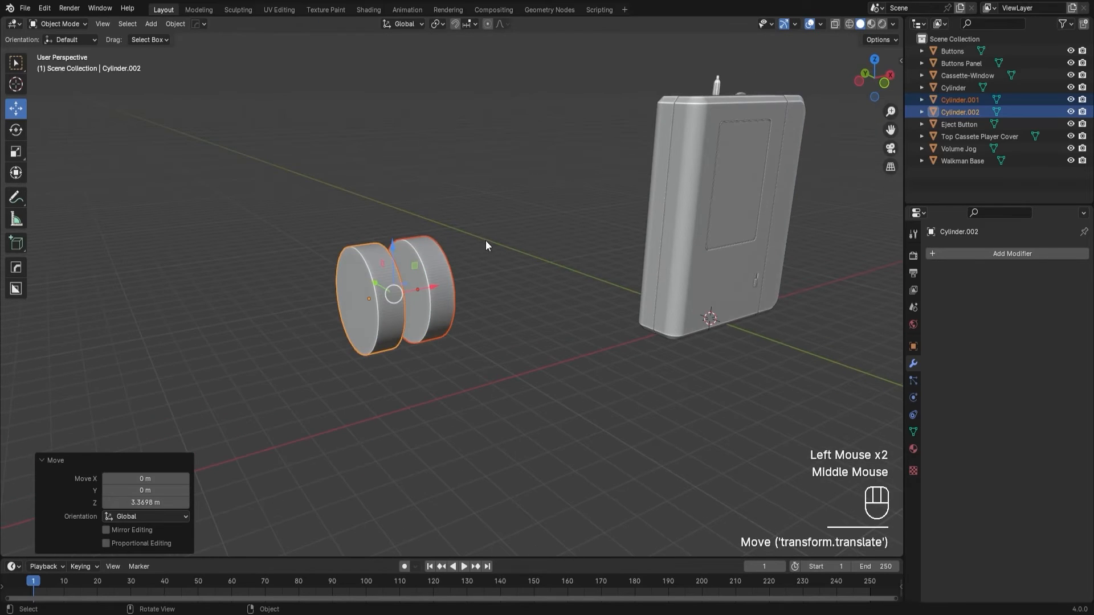
Step: Hide every object except the two new discs by inverting the selection
{"action": "scroll", "coordinate": [525, 237], "scroll_direction": "up", "scroll_amount": 1}
{"action": "scroll", "coordinate": [525, 237], "scroll_direction": "down", "scroll_amount": 3}
{"action": "middle_click_drag", "start_coordinate": [617, 240], "coordinate": [594, 244]}
{"action": "scroll", "coordinate": [456, 234], "scroll_direction": "up", "scroll_amount": 2}
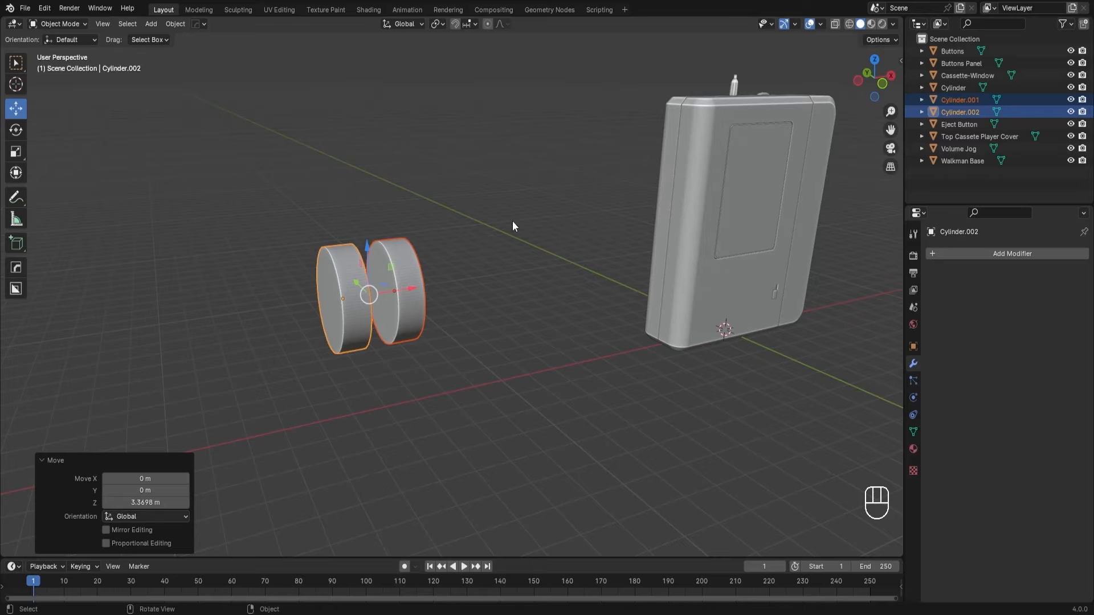
{"action": "key", "text": "ctrl+i"}
{"action": "key", "text": "h"}
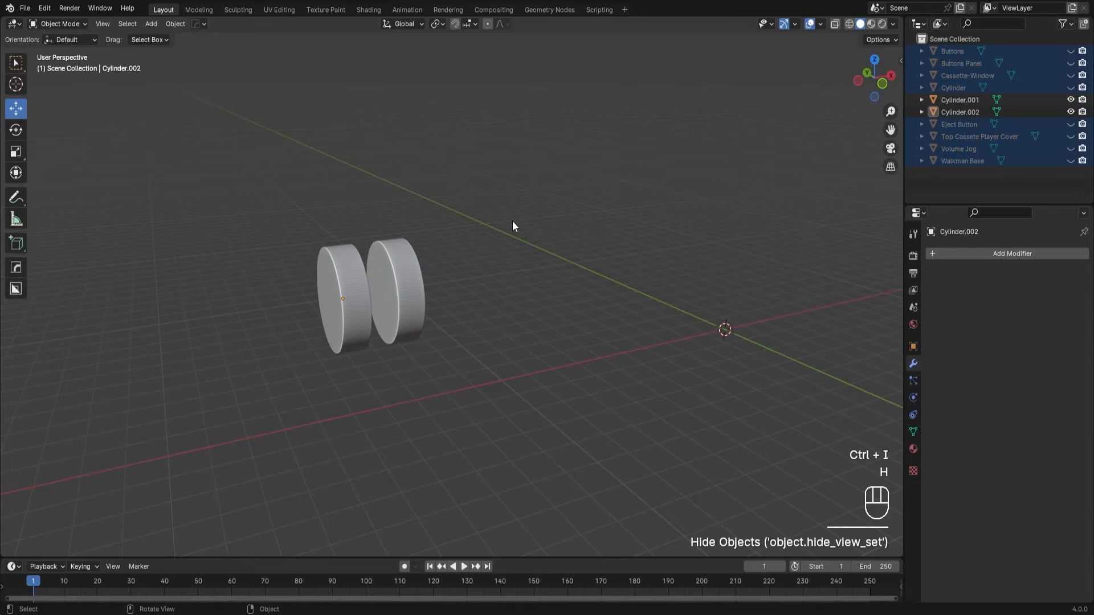
Step: Select both visible discs and move them about 13.58 m along the X axis
{"action": "left_click", "coordinate": [477, 212]}
{"action": "middle_click_drag", "start_coordinate": [477, 212], "coordinate": [448, 262]}
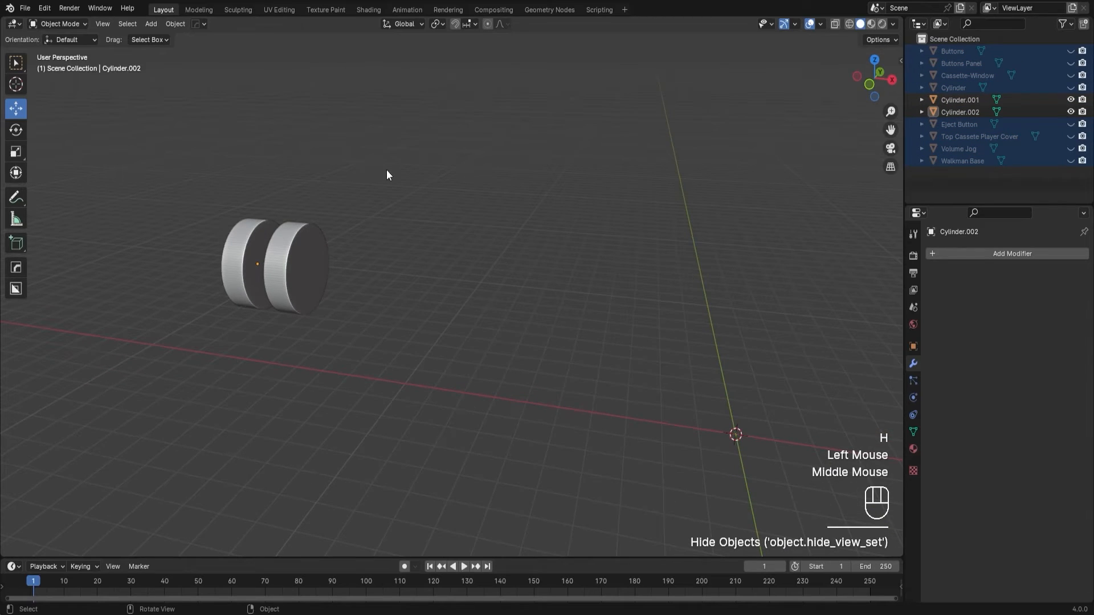
{"action": "scroll", "coordinate": [388, 183], "scroll_direction": "up", "scroll_amount": 2}
{"action": "left_click_drag", "start_coordinate": [412, 163], "coordinate": [87, 330]}
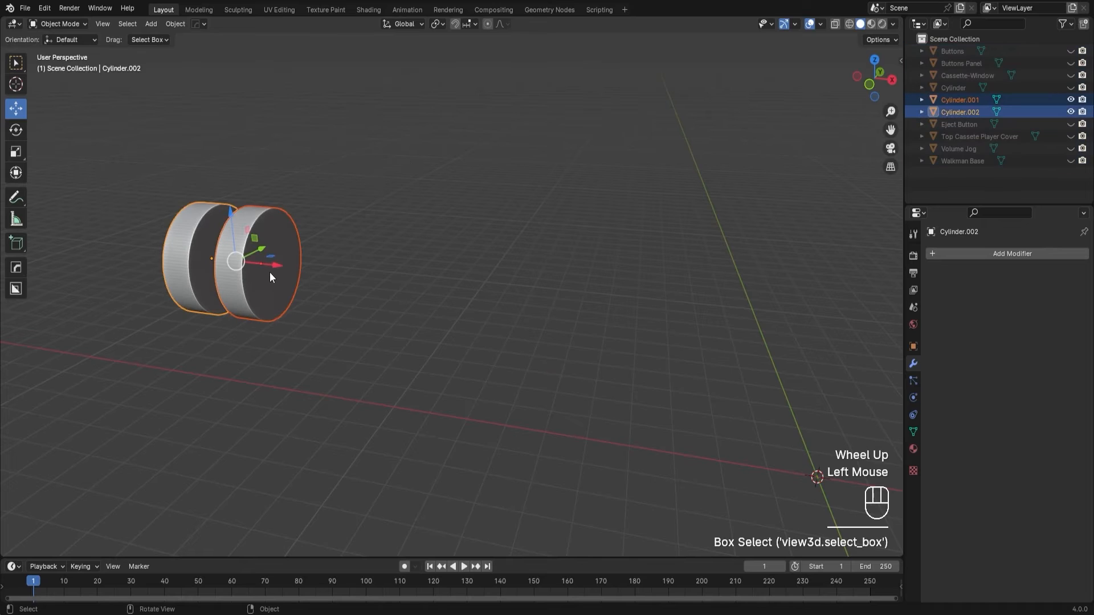
{"action": "left_click_drag", "start_coordinate": [270, 278], "coordinate": [843, 317]}
{"action": "middle_click_drag", "start_coordinate": [844, 317], "coordinate": [838, 393]}
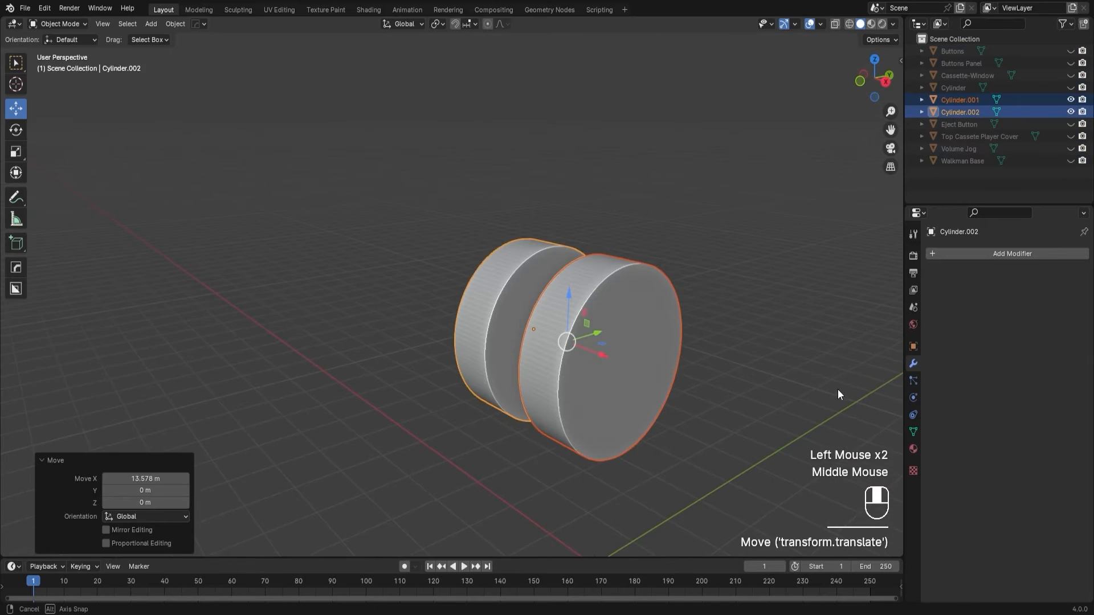
Step: Select only the Cylinder.002 disc and scale it uniformly by about 0.798
{"action": "left_click", "coordinate": [729, 399]}
{"action": "scroll", "coordinate": [718, 394], "scroll_direction": "up", "scroll_amount": 1}
{"action": "middle_click_drag", "start_coordinate": [716, 392], "coordinate": [445, 281]}
{"action": "left_click", "coordinate": [415, 277]}
{"action": "scroll", "coordinate": [453, 278], "scroll_direction": "up", "scroll_amount": 1}
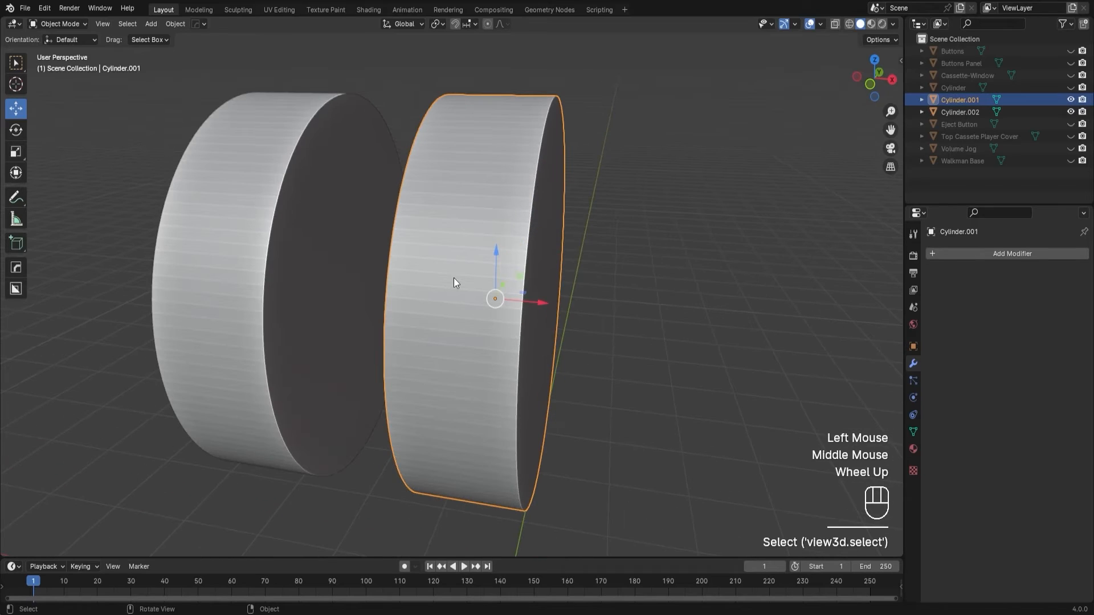
{"action": "scroll", "coordinate": [453, 278], "scroll_direction": "down", "scroll_amount": 2}
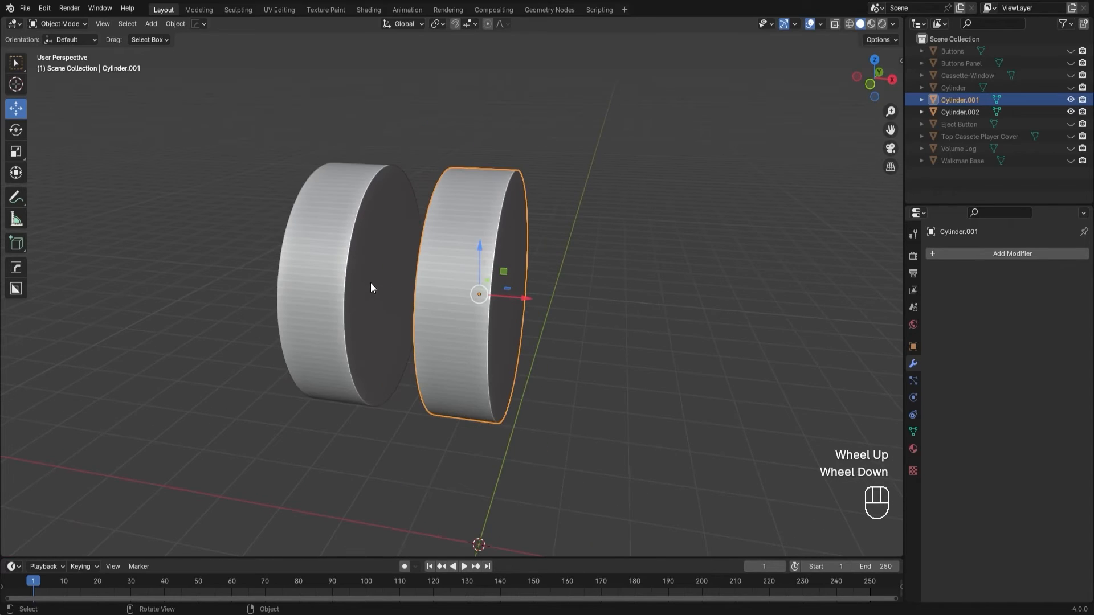
{"action": "left_click", "coordinate": [368, 279]}
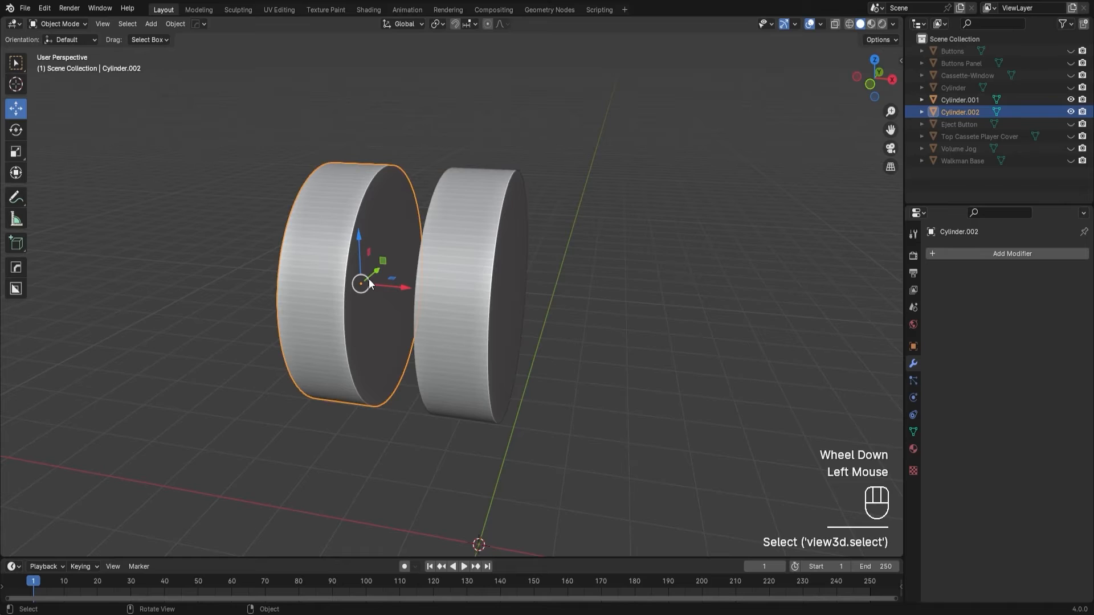
{"action": "scroll", "coordinate": [390, 136], "scroll_direction": "down", "scroll_amount": 2}
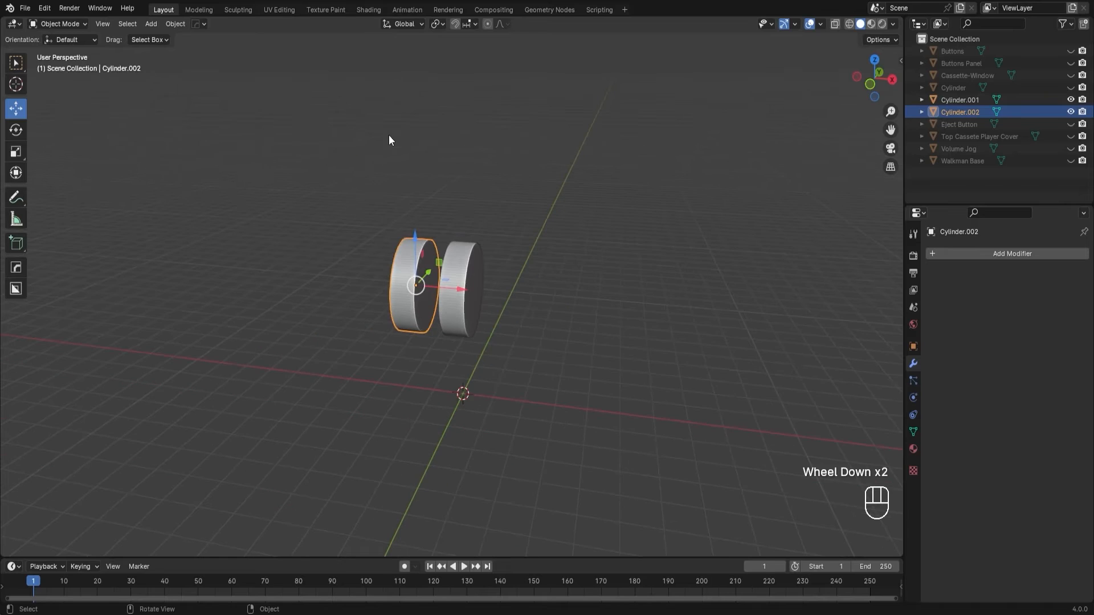
{"action": "scroll", "coordinate": [390, 135], "scroll_direction": "up", "scroll_amount": 2}
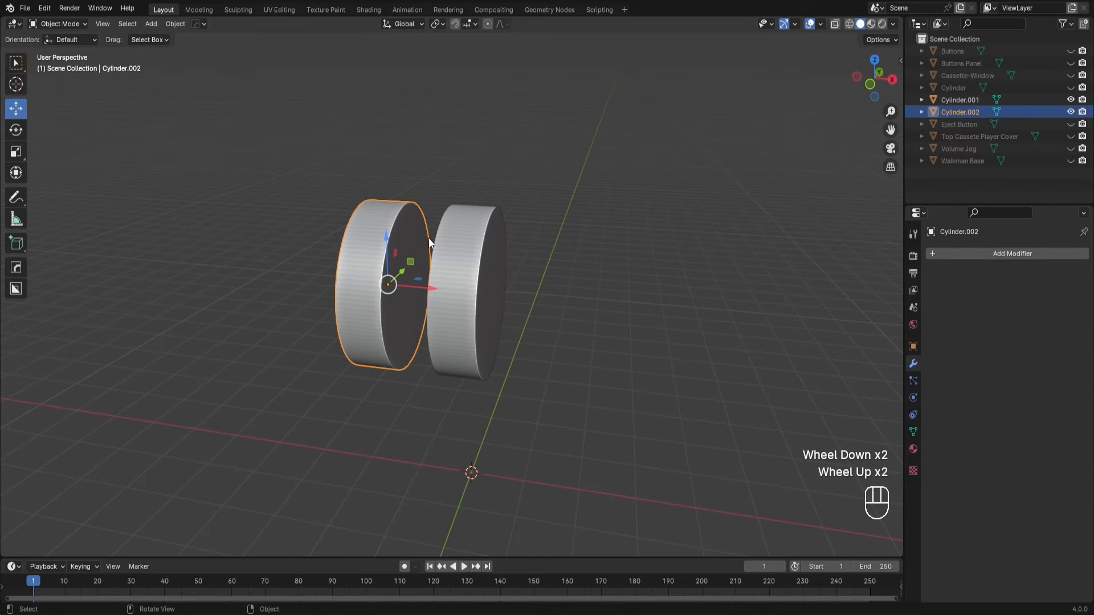
{"action": "key", "text": "s"}
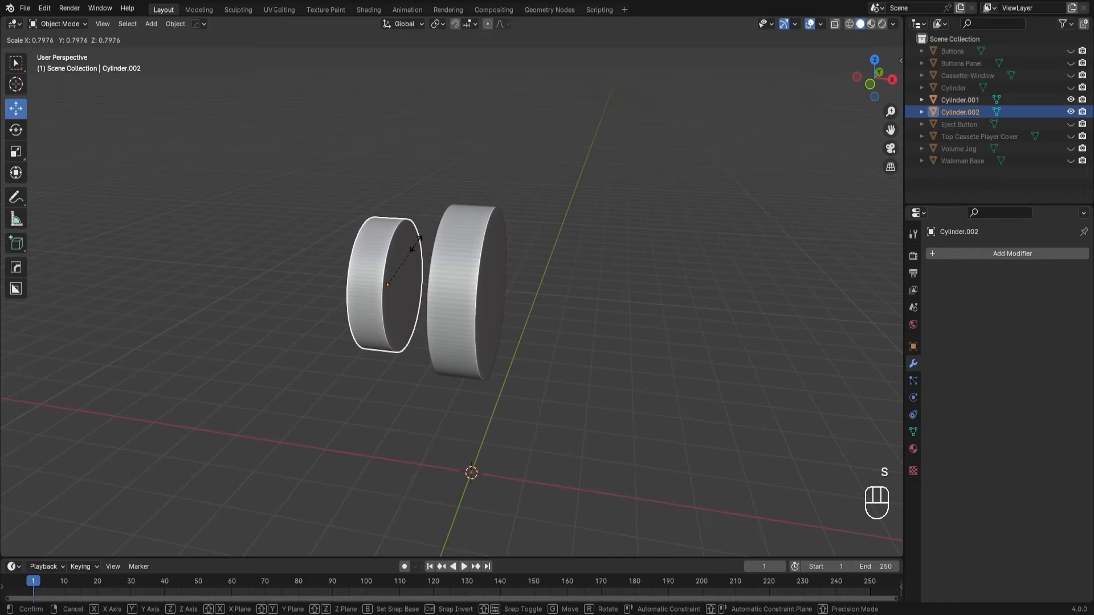
{"action": "left_click", "coordinate": [454, 264]}
Step: Move the smaller disc along X closer to the larger one and scale it up uniformly by about 1.094
{"action": "middle_click_drag", "start_coordinate": [455, 265], "coordinate": [516, 261]}
{"action": "scroll", "coordinate": [737, 233], "scroll_direction": "up", "scroll_amount": 1}
{"action": "middle_click_drag", "start_coordinate": [737, 232], "coordinate": [568, 265], "text": "shift"}
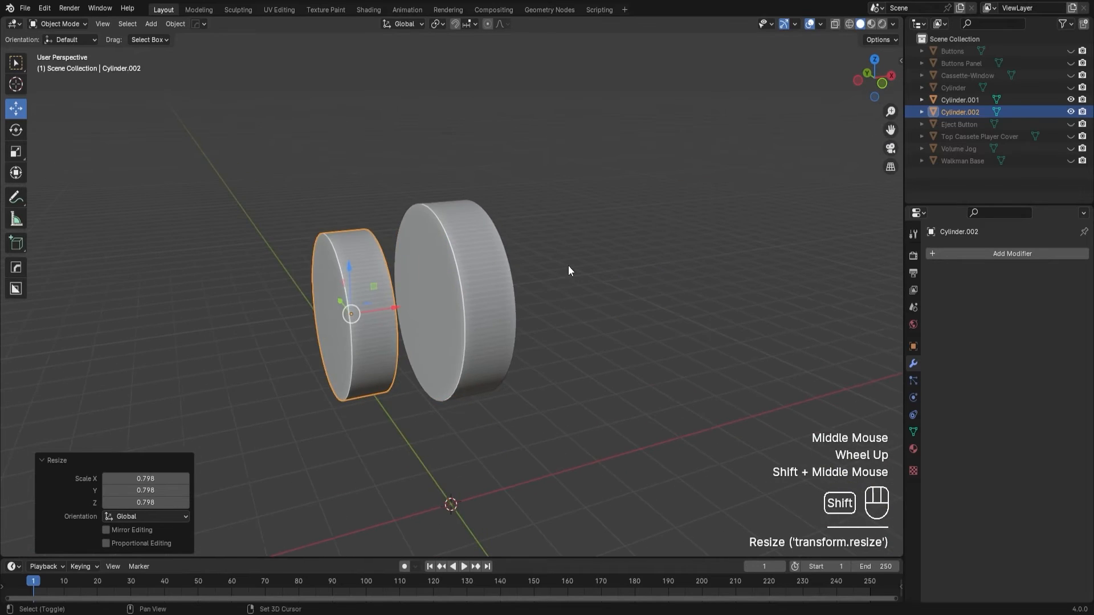
{"action": "scroll", "coordinate": [428, 313], "scroll_direction": "up", "scroll_amount": 2}
{"action": "left_click_drag", "start_coordinate": [268, 346], "coordinate": [339, 329]}
{"action": "scroll", "coordinate": [403, 295], "scroll_direction": "down", "scroll_amount": 2}
{"action": "middle_click_drag", "start_coordinate": [402, 296], "coordinate": [443, 300]}
{"action": "key", "text": "s"}
{"action": "left_click", "coordinate": [539, 299]}
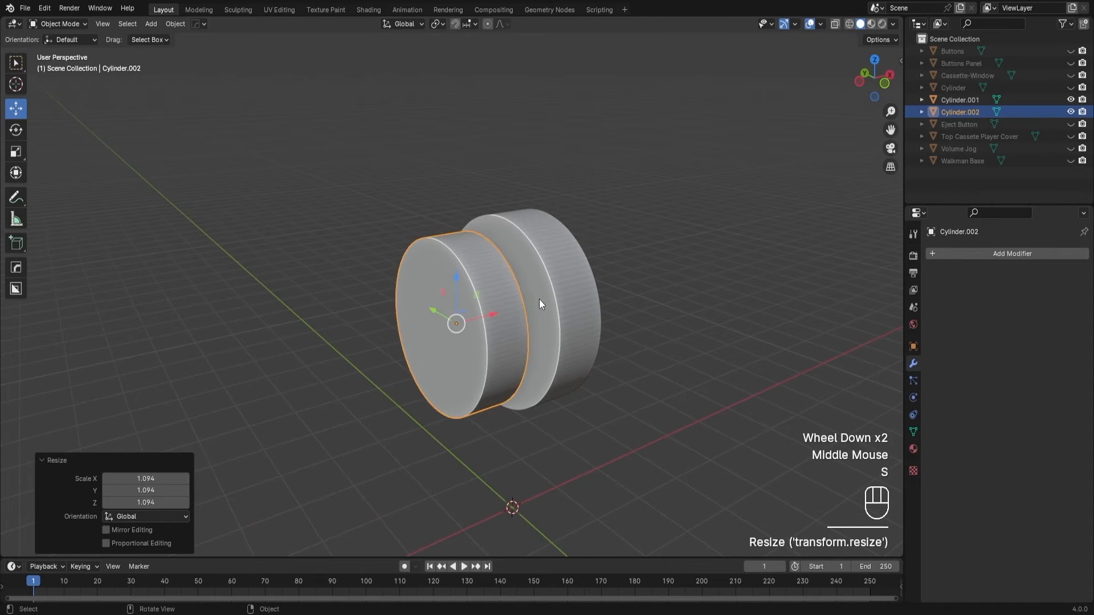
Step: Select the smaller disc and hide it, leaving only the larger disc in view
{"action": "middle_click_drag", "start_coordinate": [539, 300], "coordinate": [318, 239]}
{"action": "scroll", "coordinate": [518, 300], "scroll_direction": "up", "scroll_amount": 2}
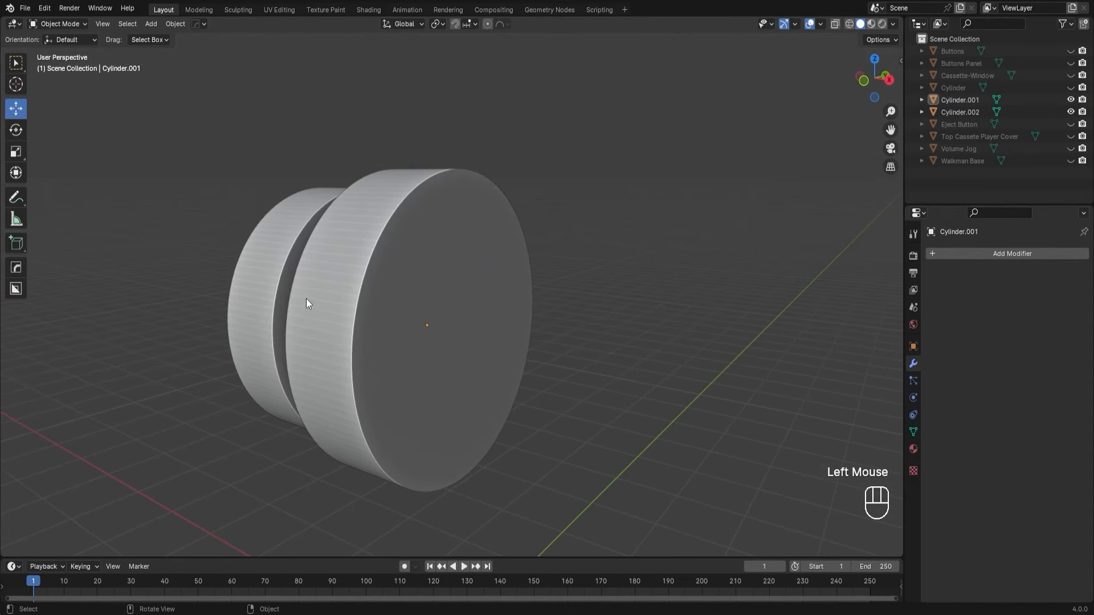
{"action": "middle_click_drag", "start_coordinate": [306, 299], "coordinate": [350, 299]}
{"action": "left_click", "coordinate": [307, 298]}
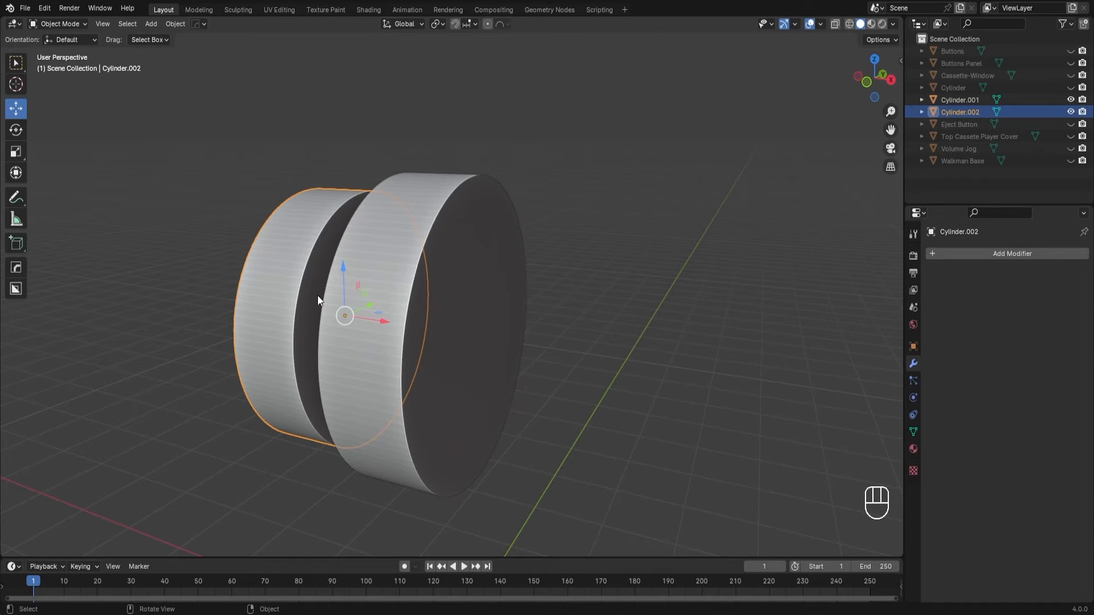
{"action": "mouse_move", "coordinate": [318, 300]}
{"action": "middle_mouse_down"}
{"action": "mouse_move", "coordinate": [354, 288]}
{"action": "mouse_move", "coordinate": [329, 286]}
{"action": "middle_mouse_up"}
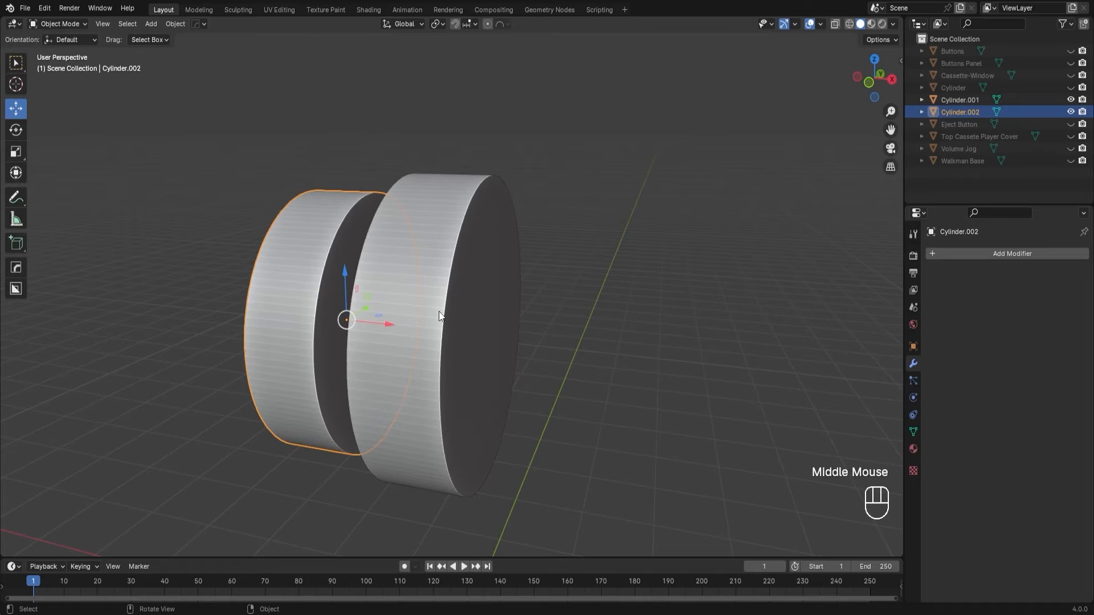
{"action": "left_click", "coordinate": [294, 256]}
{"action": "key", "text": "h"}
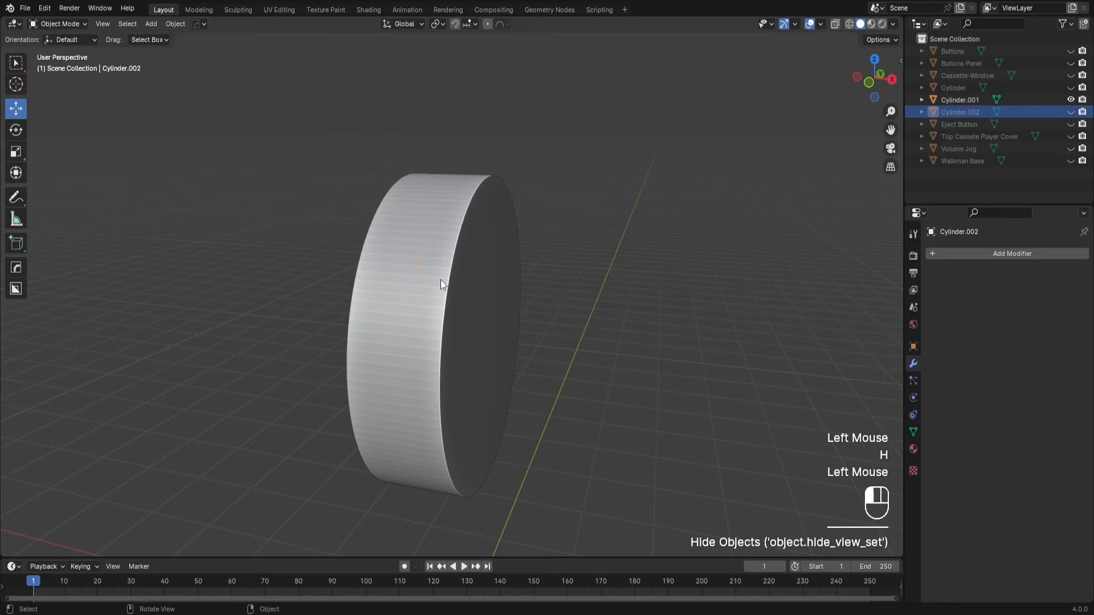
Step: Select the larger disc and enter Edit Mode on its mesh
{"action": "left_click", "coordinate": [440, 280]}
{"action": "middle_click_drag", "start_coordinate": [517, 288], "coordinate": [512, 288]}
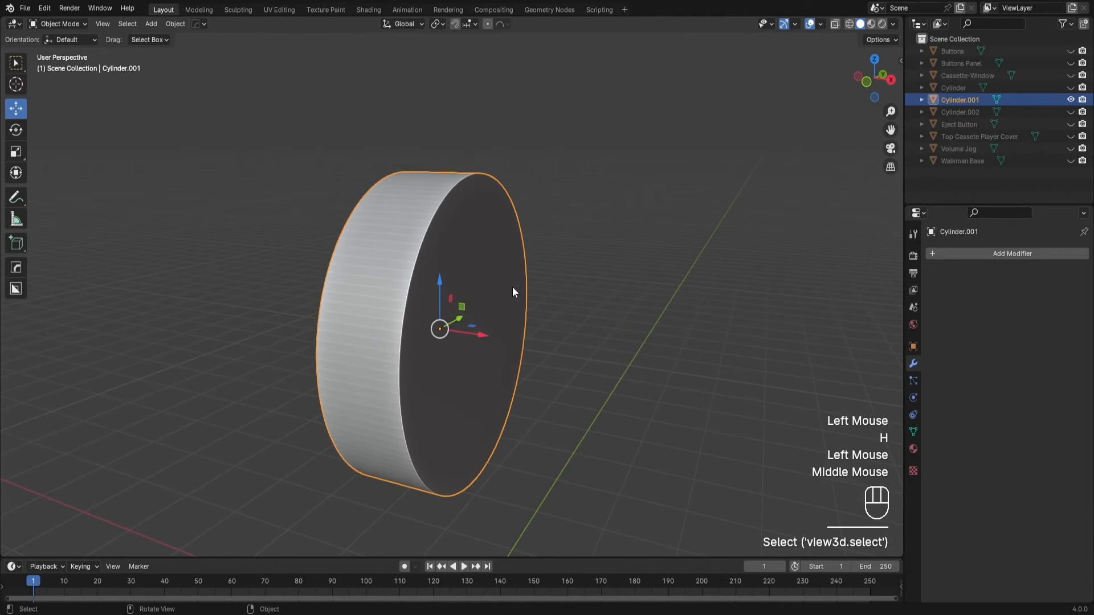
{"action": "key", "text": "Tab"}
{"action": "scroll", "coordinate": [510, 285], "scroll_direction": "up", "scroll_amount": 2}
{"action": "scroll", "coordinate": [509, 284], "scroll_direction": "down", "scroll_amount": 2}
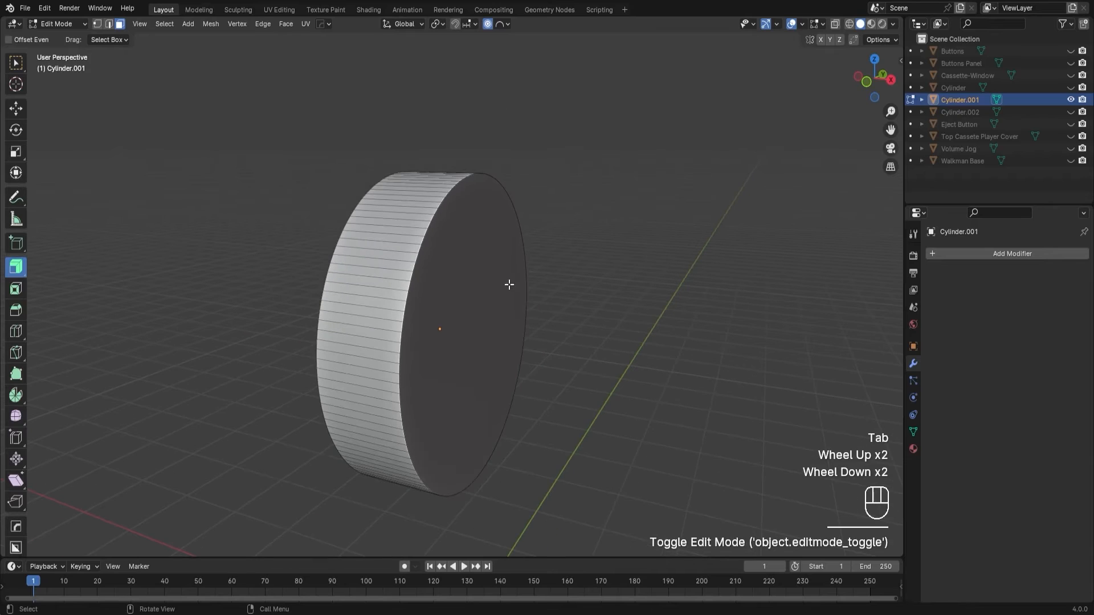
{"action": "middle_click_drag", "start_coordinate": [453, 251], "coordinate": [339, 238]}
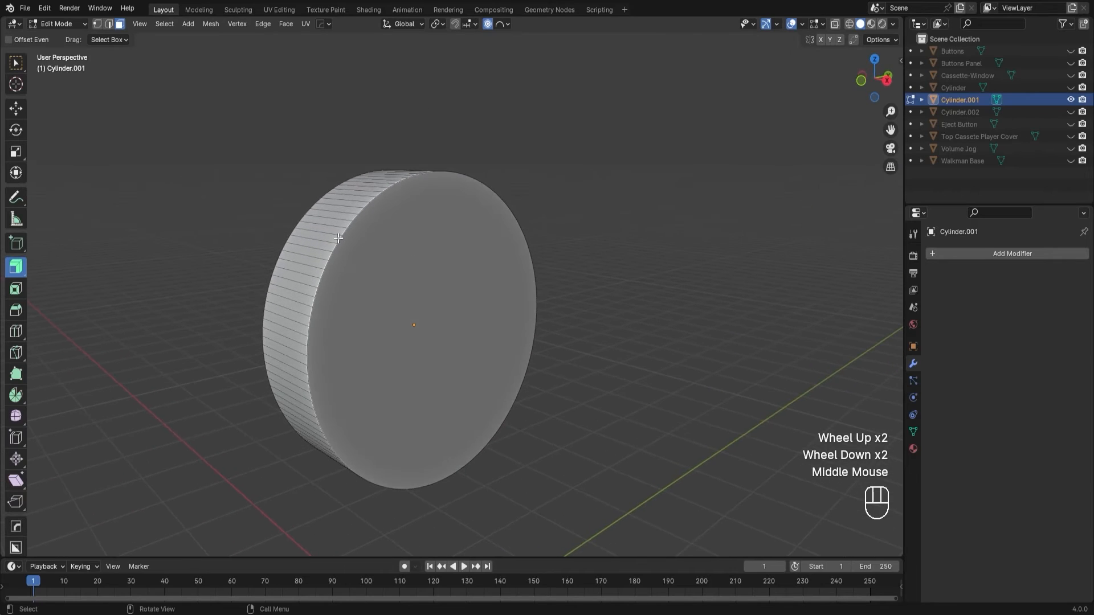
{"action": "scroll", "coordinate": [337, 237], "scroll_direction": "up", "scroll_amount": 1}
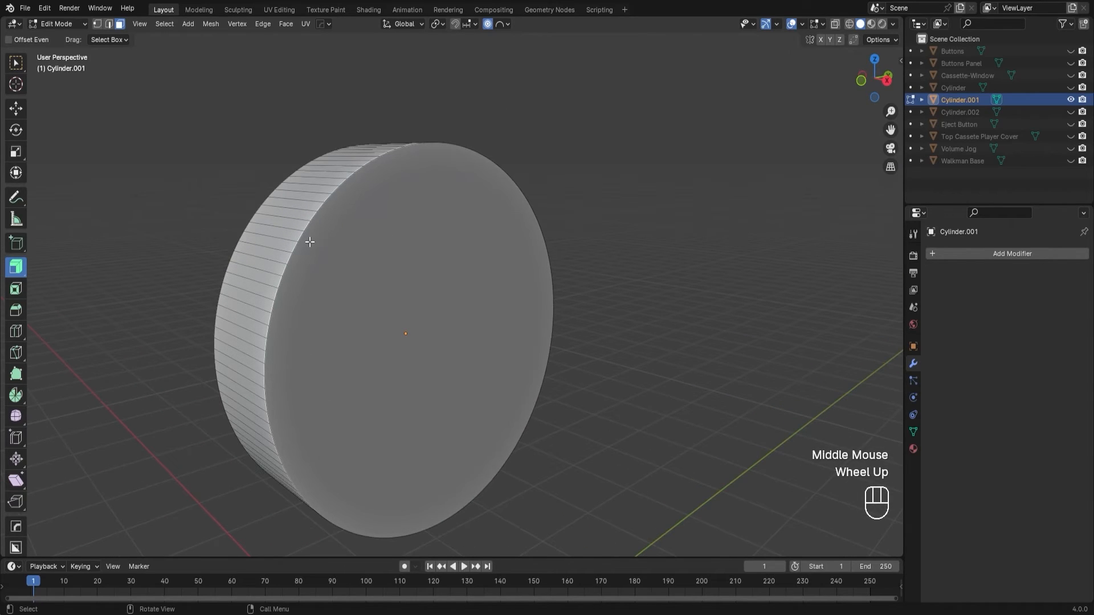
{"action": "middle_click_drag", "start_coordinate": [317, 244], "coordinate": [380, 221], "text": "shift"}
{"action": "scroll", "coordinate": [371, 220], "scroll_direction": "up", "scroll_amount": 1}
{"action": "scroll", "coordinate": [374, 219], "scroll_direction": "down", "scroll_amount": 1}
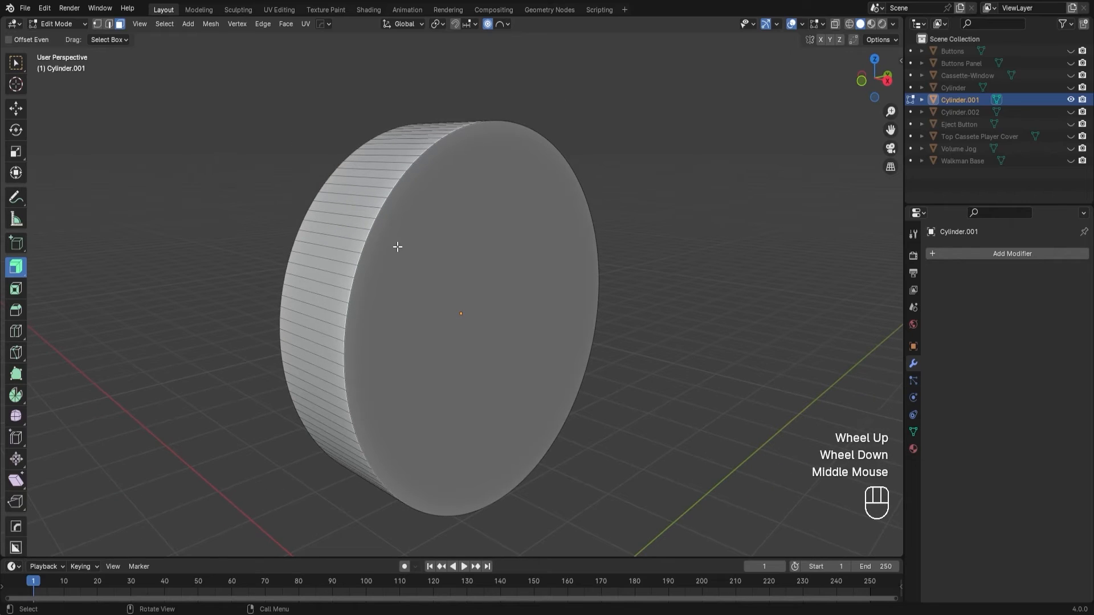
Step: Switch to edge selection and select the circular rim edge loops on both faces of the disc
{"action": "key", "text": "alt"}
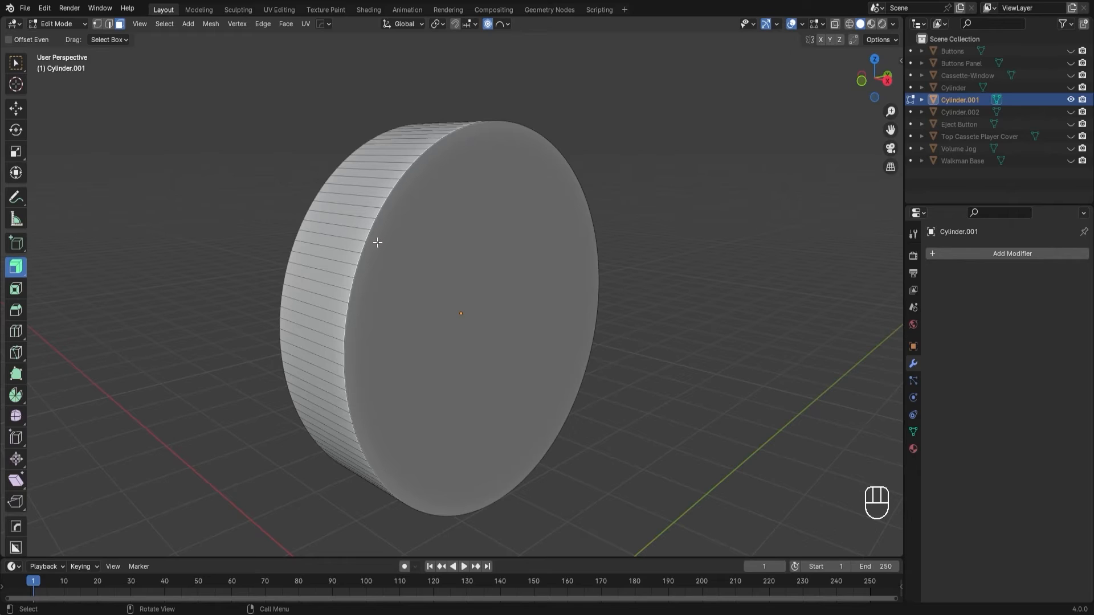
{"action": "key", "text": "2"}
{"action": "key", "text": "alt"}
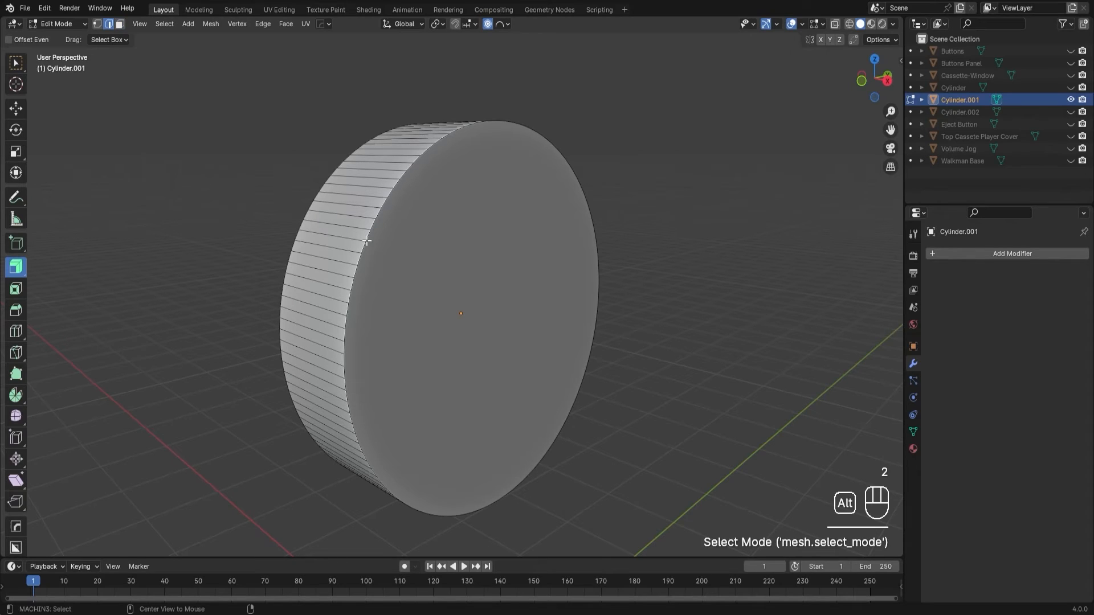
{"action": "left_click", "coordinate": [366, 236], "text": "alt"}
{"action": "middle_click_drag", "start_coordinate": [365, 236], "coordinate": [488, 254]}
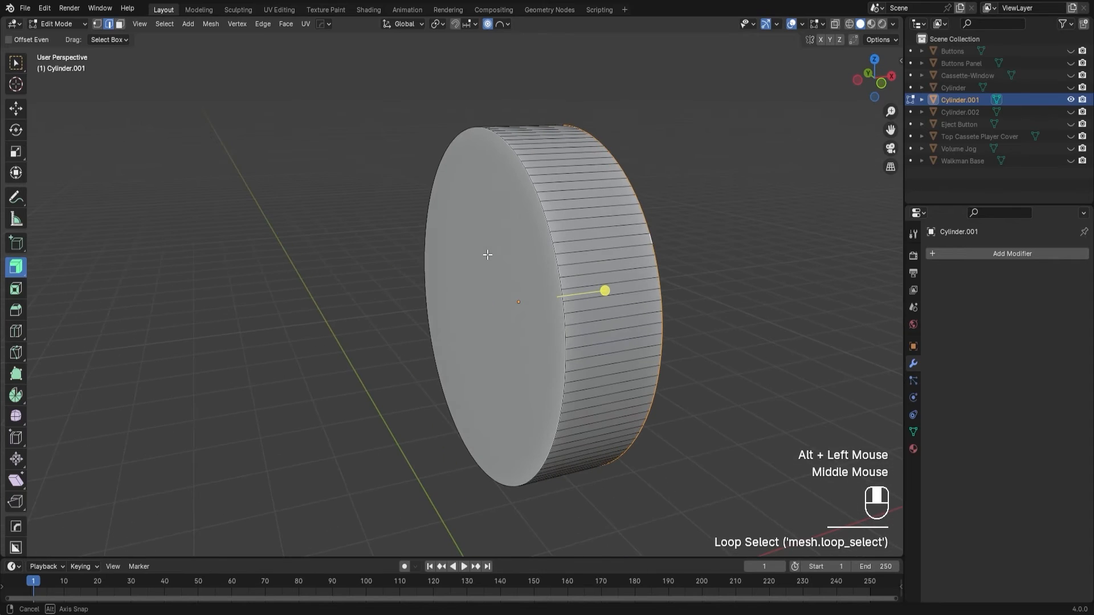
{"action": "key", "text": "shift"}
{"action": "left_click", "coordinate": [553, 246], "text": "alt+shift"}
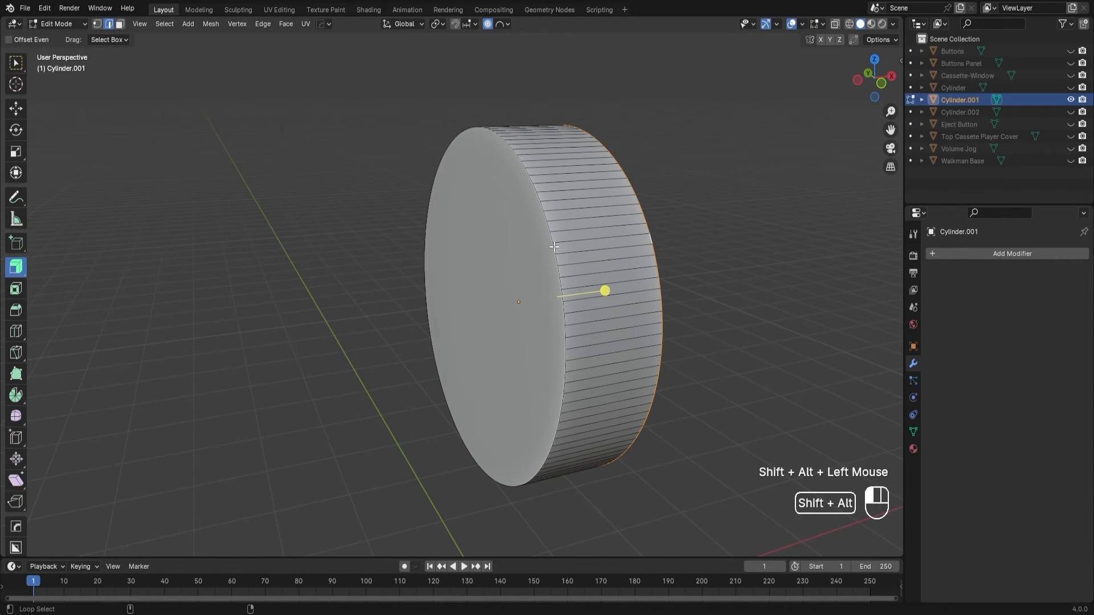
{"action": "middle_click_drag", "start_coordinate": [553, 246], "coordinate": [521, 240]}
Step: Bevel both selected rim loops with a width of about 0.17 m and 15 segments
{"action": "key", "text": "ctrl+b"}
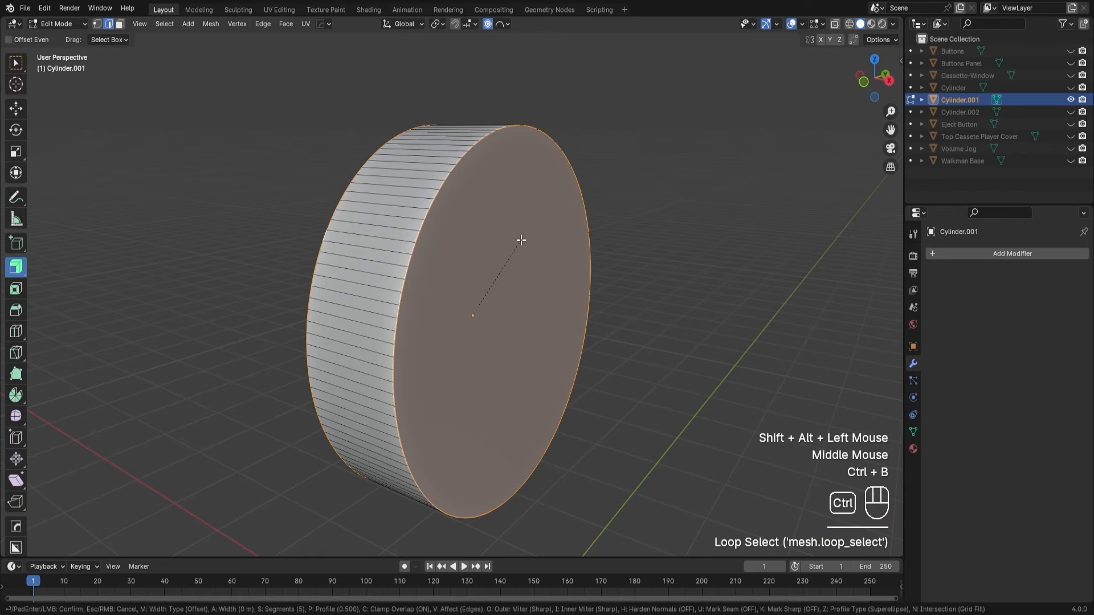
{"action": "scroll", "coordinate": [561, 245], "scroll_direction": "up", "scroll_amount": 3}
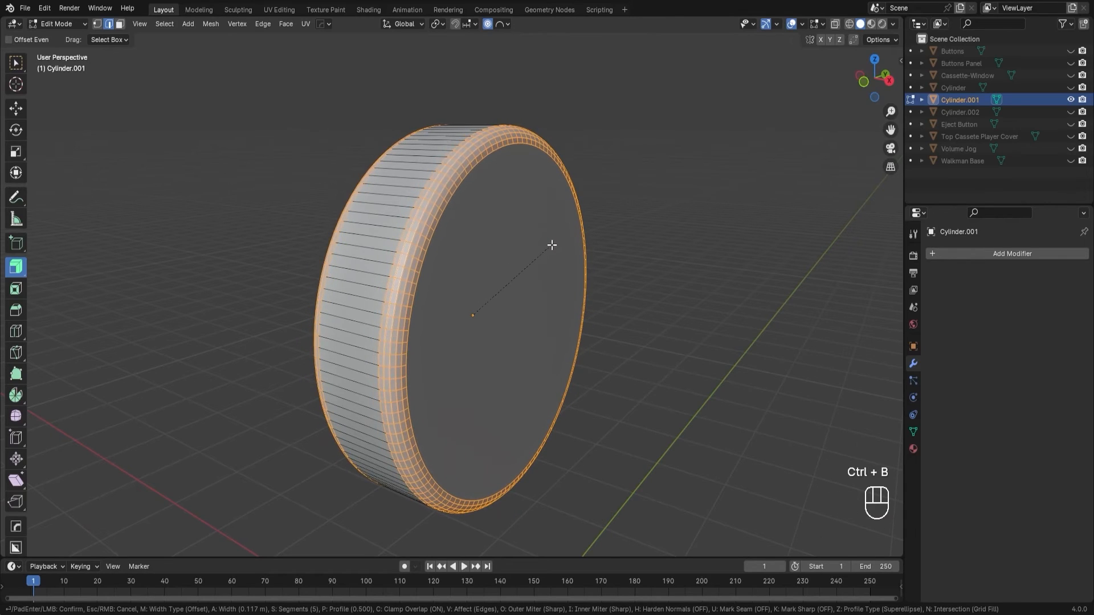
{"action": "scroll", "coordinate": [559, 245], "scroll_direction": "up", "scroll_amount": 1}
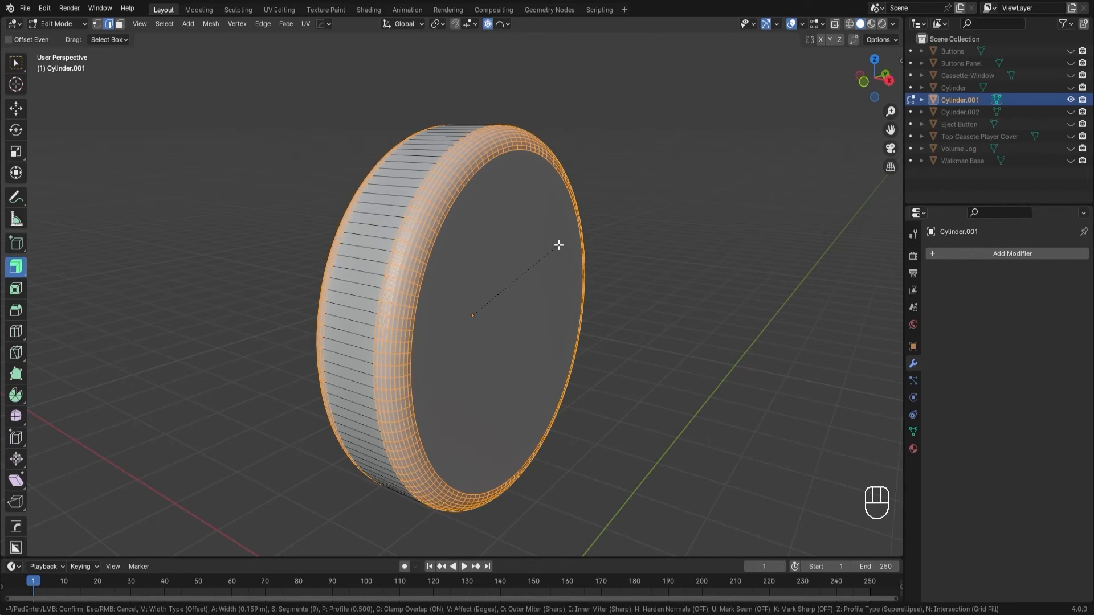
{"action": "scroll", "coordinate": [558, 245], "scroll_direction": "up", "scroll_amount": 2}
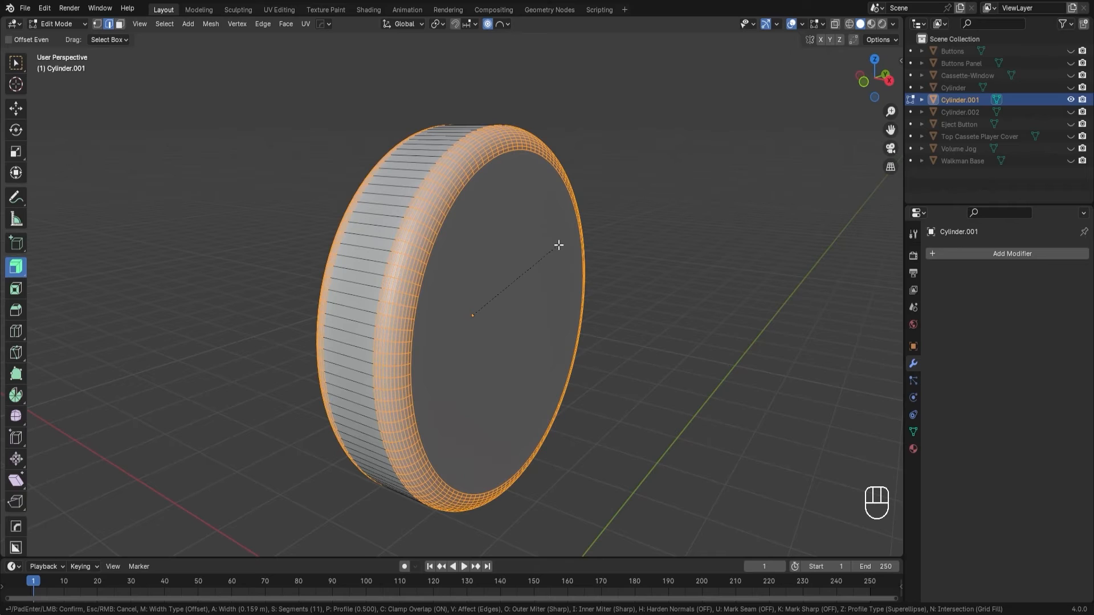
{"action": "scroll", "coordinate": [558, 245], "scroll_direction": "up", "scroll_amount": 3}
{"action": "scroll", "coordinate": [559, 245], "scroll_direction": "up", "scroll_amount": 1}
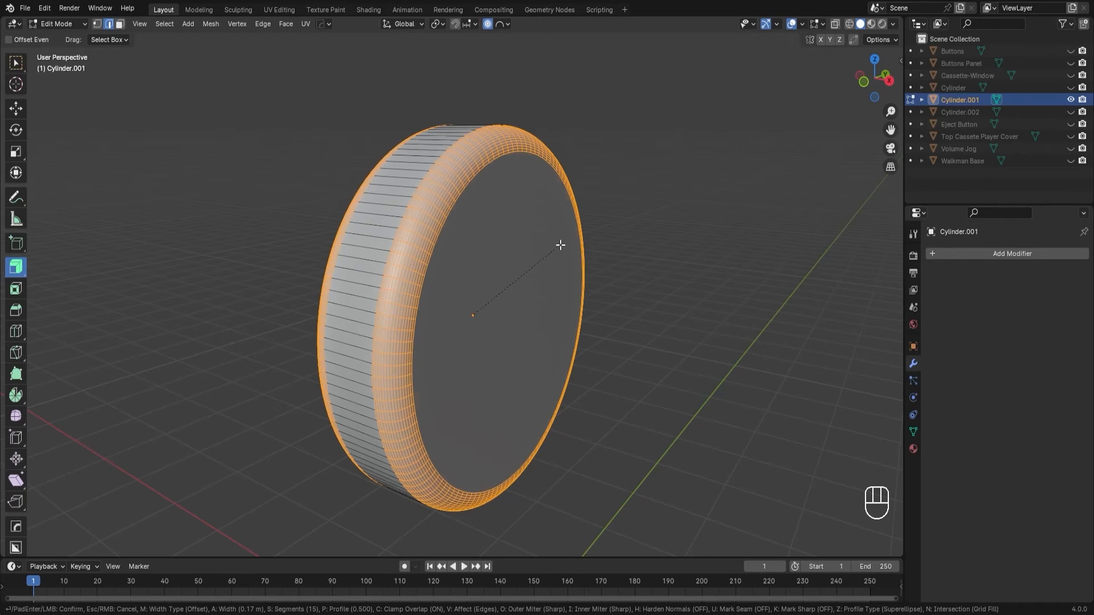
{"action": "left_click", "coordinate": [560, 244]}
{"action": "middle_click_drag", "start_coordinate": [560, 244], "coordinate": [639, 256]}
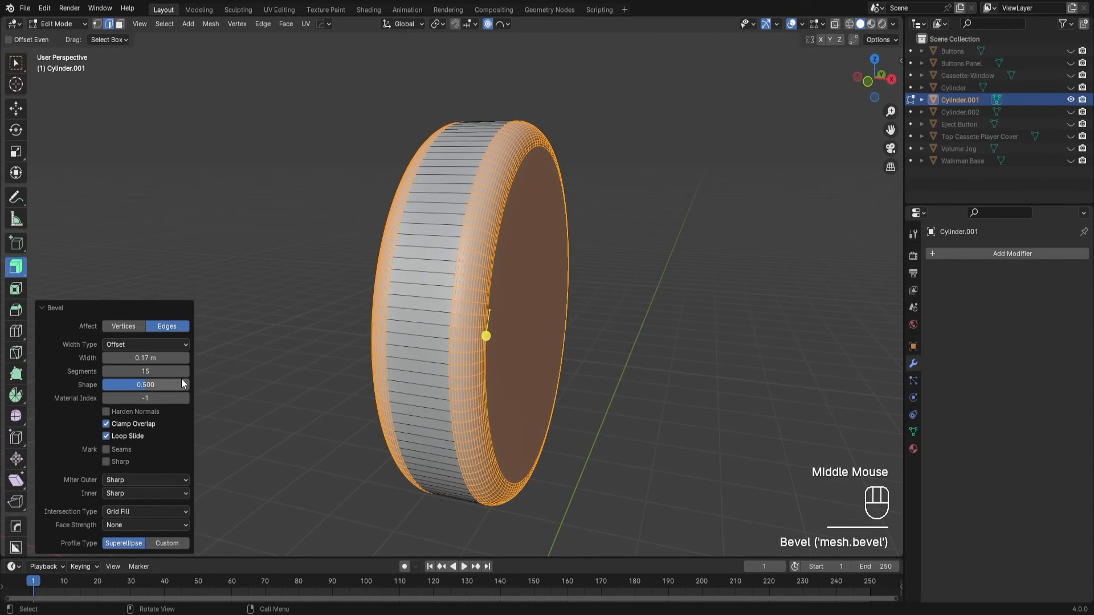
Step: Set the bevel's segment count to 25
{"action": "left_click", "coordinate": [162, 371]}
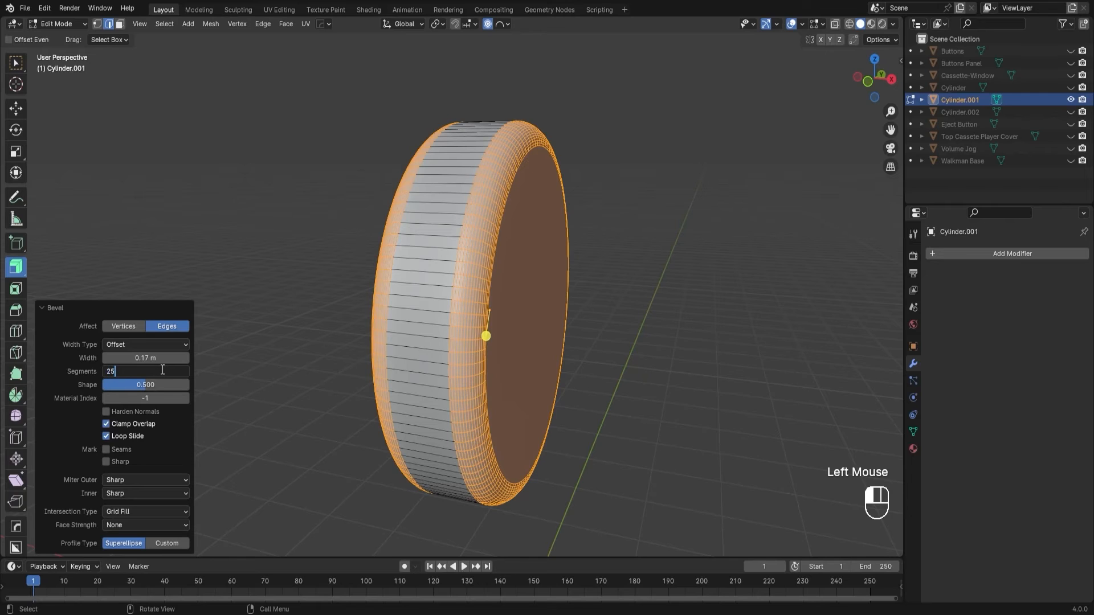
{"action": "type", "text": "25"}
{"action": "key", "text": "Return"}
{"action": "middle_click_drag", "start_coordinate": [417, 197], "coordinate": [437, 217]}
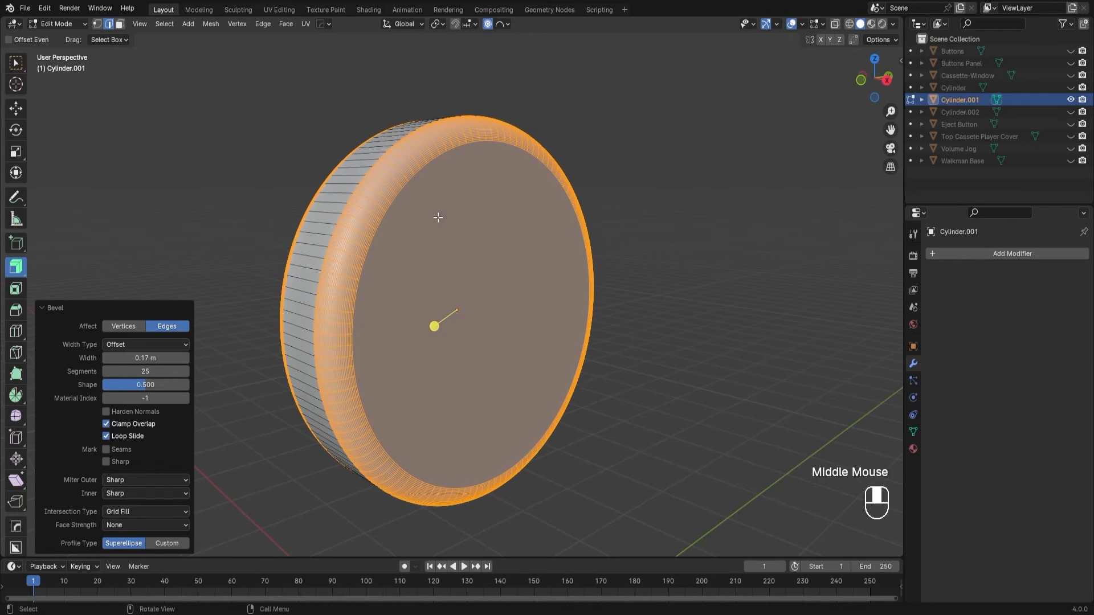
{"action": "middle_click_drag", "start_coordinate": [481, 255], "coordinate": [542, 261]}
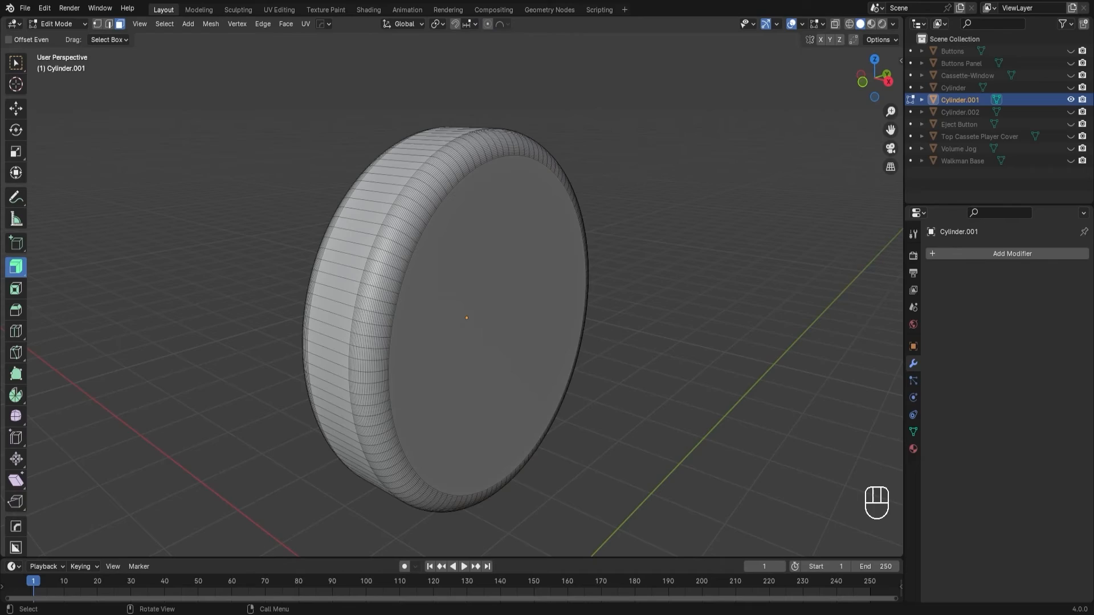
Step: Orbit around to the disc's beveled side and switch the mesh selection mode to edges
{"action": "middle_click_drag", "start_coordinate": [494, 319], "coordinate": [442, 269]}
{"action": "mouse_move", "coordinate": [378, 222]}
{"action": "middle_mouse_down"}
{"action": "mouse_move", "coordinate": [612, 159]}
{"action": "mouse_move", "coordinate": [371, 216]}
{"action": "middle_mouse_up"}
{"action": "middle_click_drag", "start_coordinate": [366, 258], "coordinate": [364, 212]}
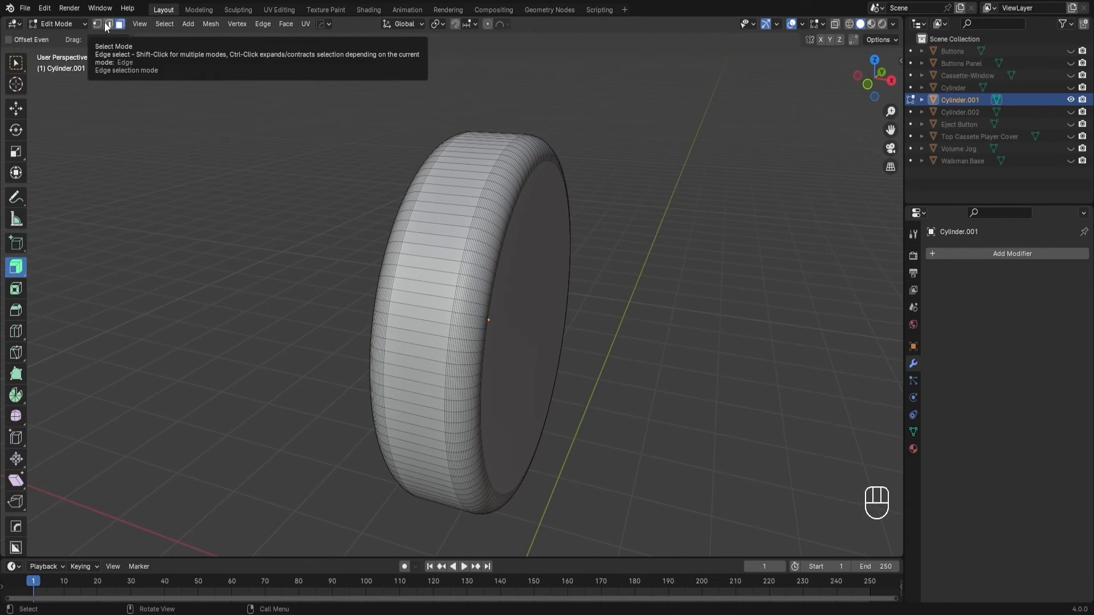
{"action": "key", "text": "2"}
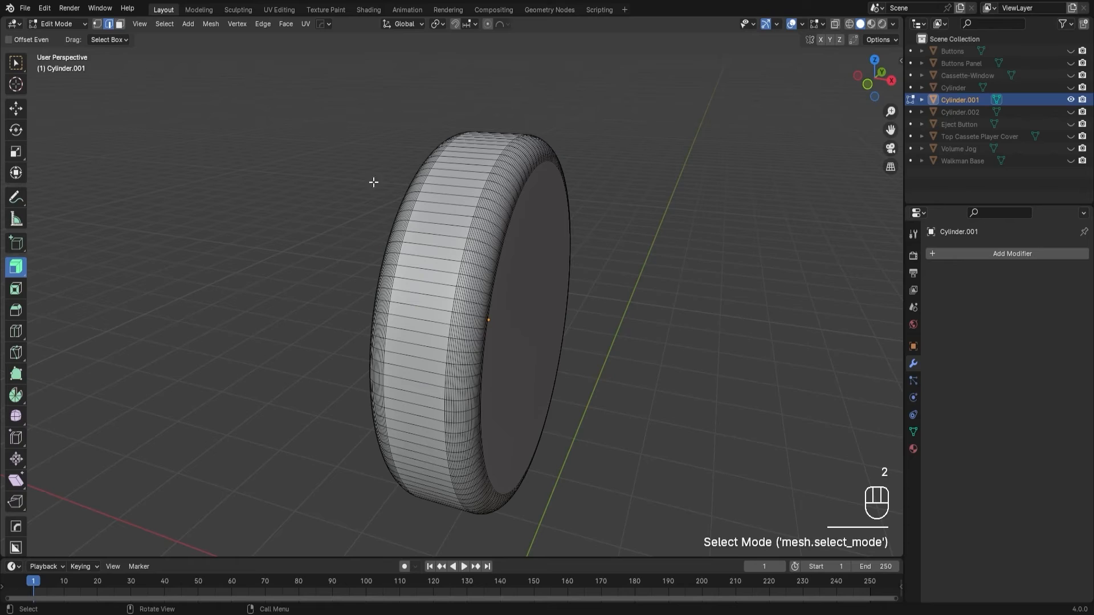
{"action": "left_click", "coordinate": [444, 246]}
{"action": "left_click", "coordinate": [441, 259], "text": "shift"}
{"action": "left_click", "coordinate": [440, 272], "text": "alt+shift"}
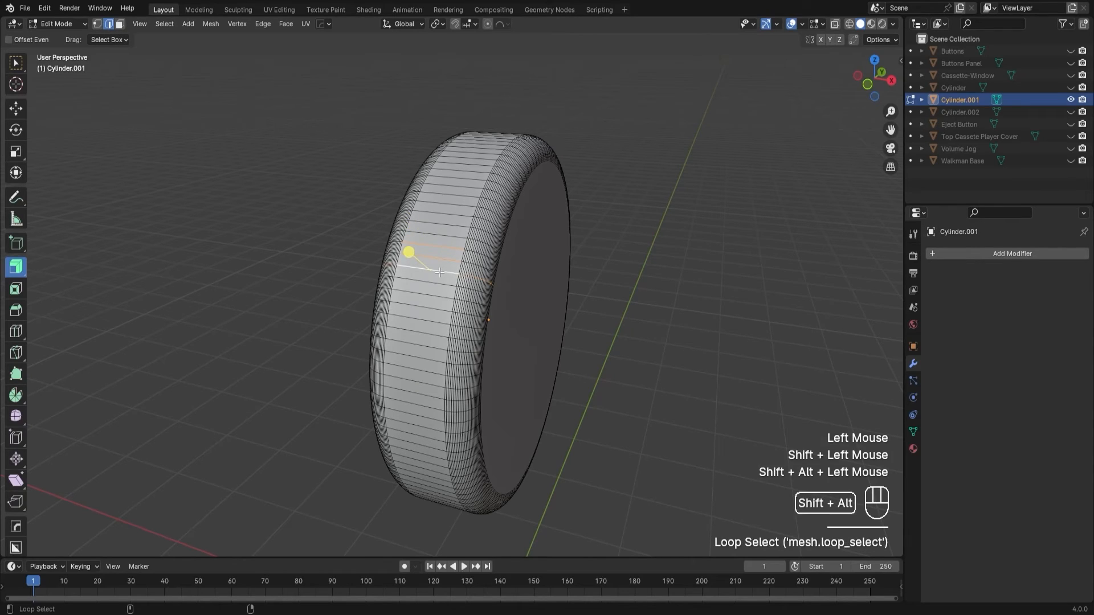
Step: Select two neighbouring crosswise edges on the disc's flat side band and snap to the front orthographic view
{"action": "left_click", "coordinate": [444, 255]}
{"action": "left_click", "coordinate": [443, 248], "text": "shift"}
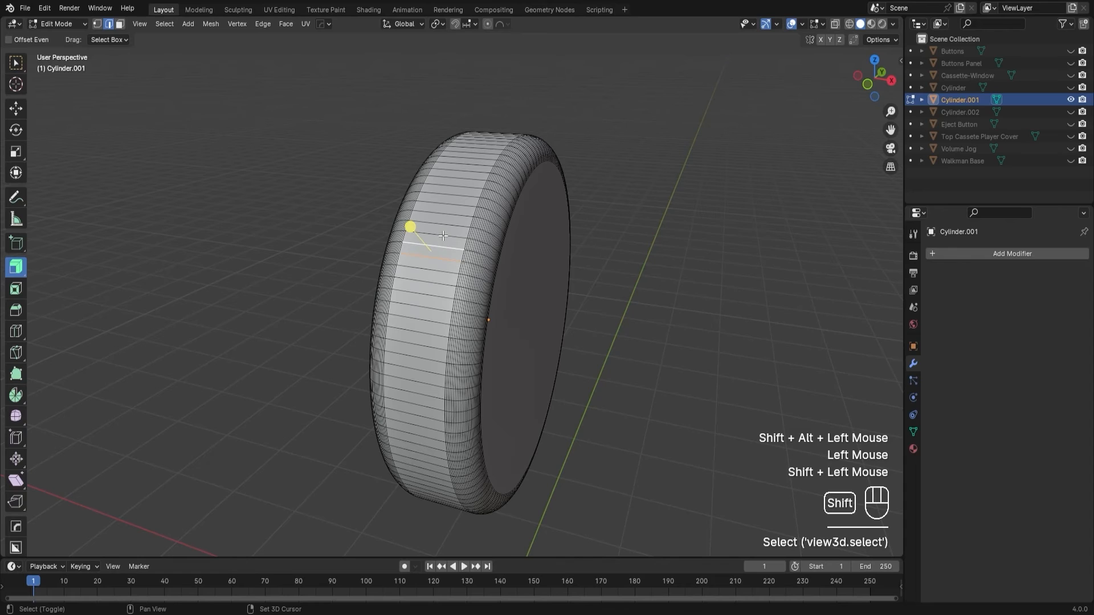
{"action": "middle_click_drag", "start_coordinate": [444, 249], "coordinate": [567, 190]}
{"action": "scroll", "coordinate": [566, 189], "scroll_direction": "up", "scroll_amount": 1}
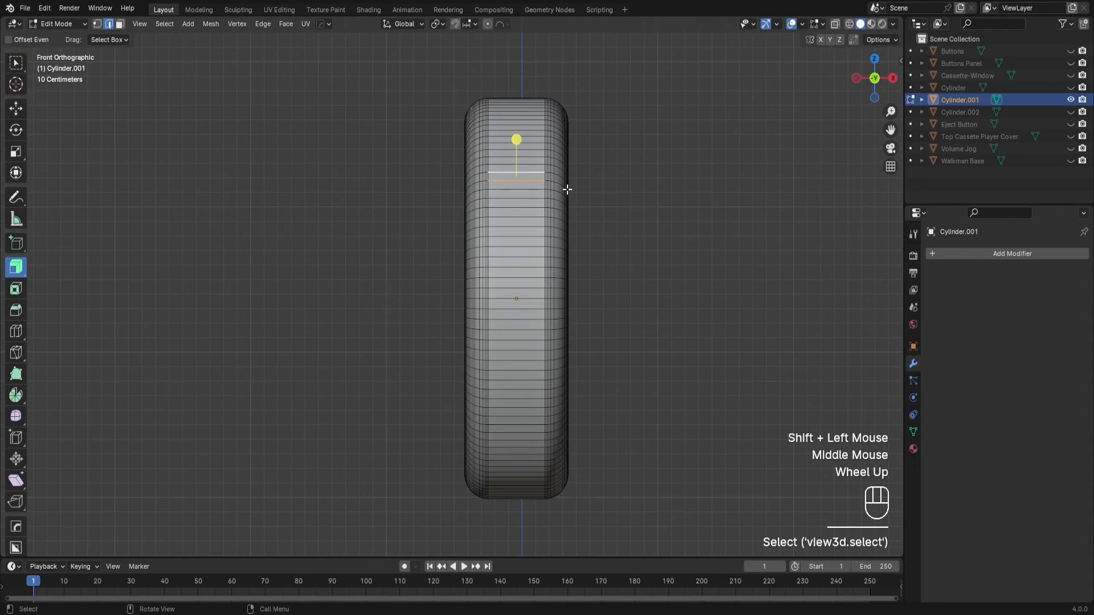
Step: Box-select all crosswise edges around the disc's flat side band with X-ray enabled
{"action": "left_click", "coordinate": [835, 24]}
{"action": "left_click_drag", "start_coordinate": [514, 58], "coordinate": [518, 517]}
{"action": "left_click", "coordinate": [835, 24]}
{"action": "middle_click_drag", "start_coordinate": [740, 171], "coordinate": [723, 220]}
{"action": "scroll", "coordinate": [665, 245], "scroll_direction": "down", "scroll_amount": 1}
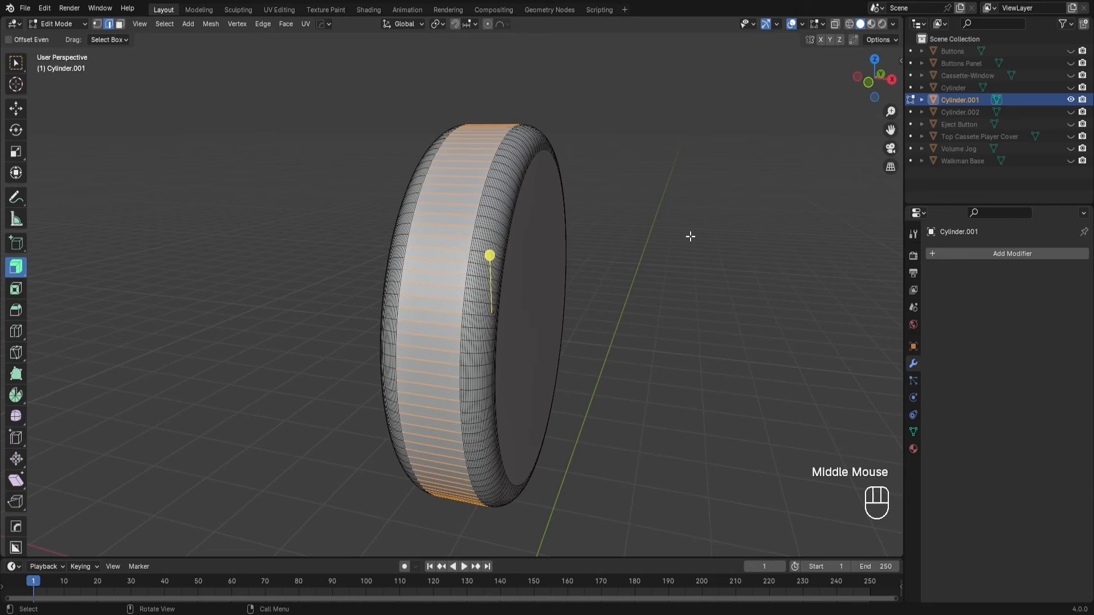
{"action": "right_click", "coordinate": [452, 223]}
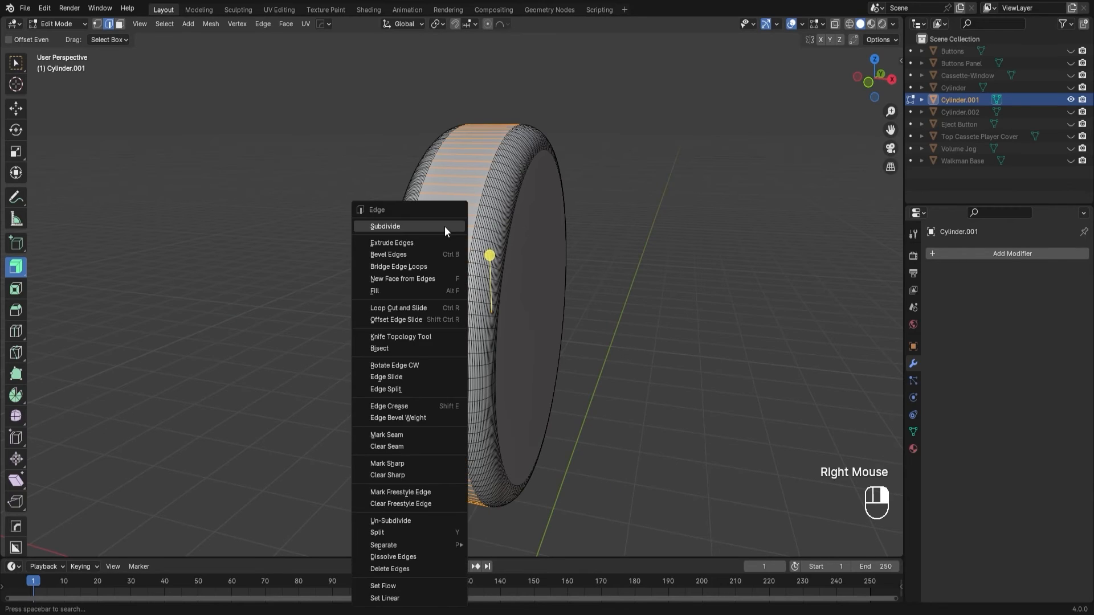
{"action": "left_click", "coordinate": [654, 222]}
Step: Add a single centred loop cut around the disc's flat side band, with a slide factor of 0
{"action": "key", "text": "ctrl+r"}
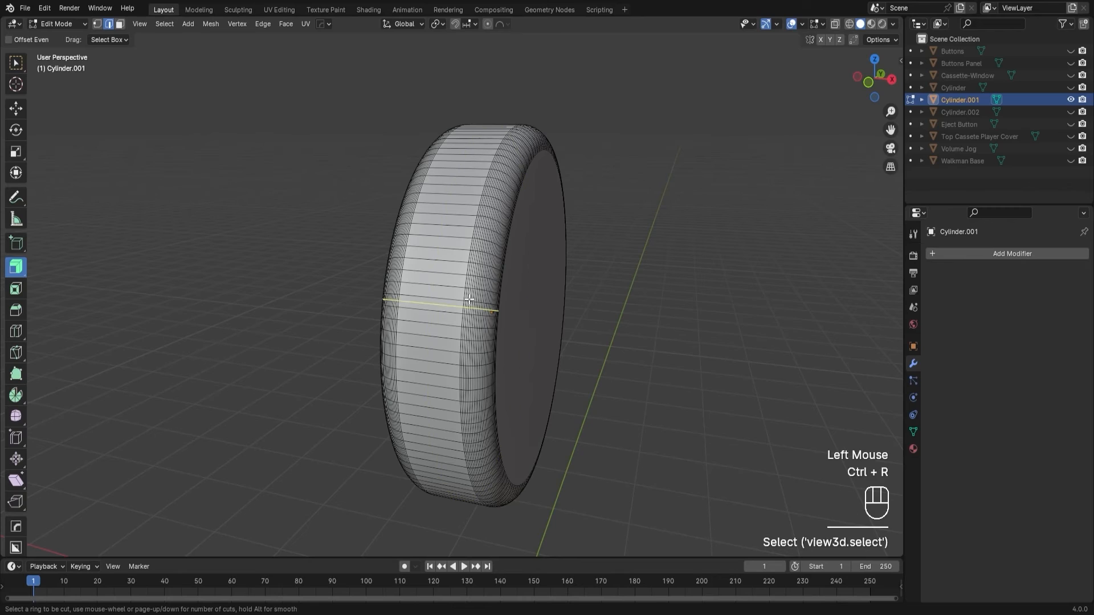
{"action": "left_click", "coordinate": [446, 299]}
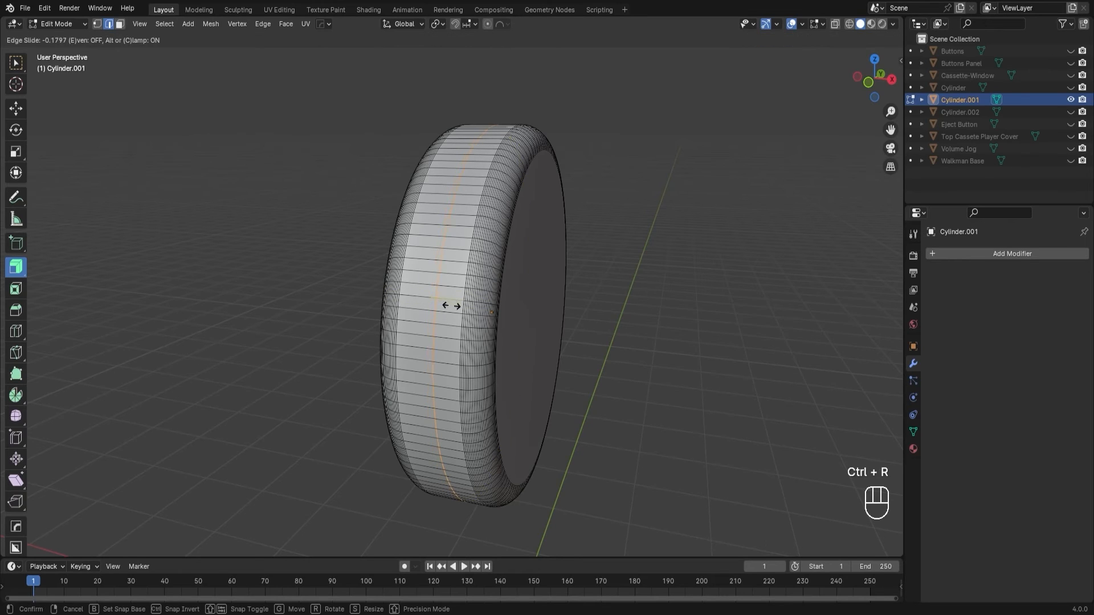
{"action": "left_click", "coordinate": [448, 307]}
{"action": "middle_click_drag", "start_coordinate": [586, 317], "coordinate": [583, 329]}
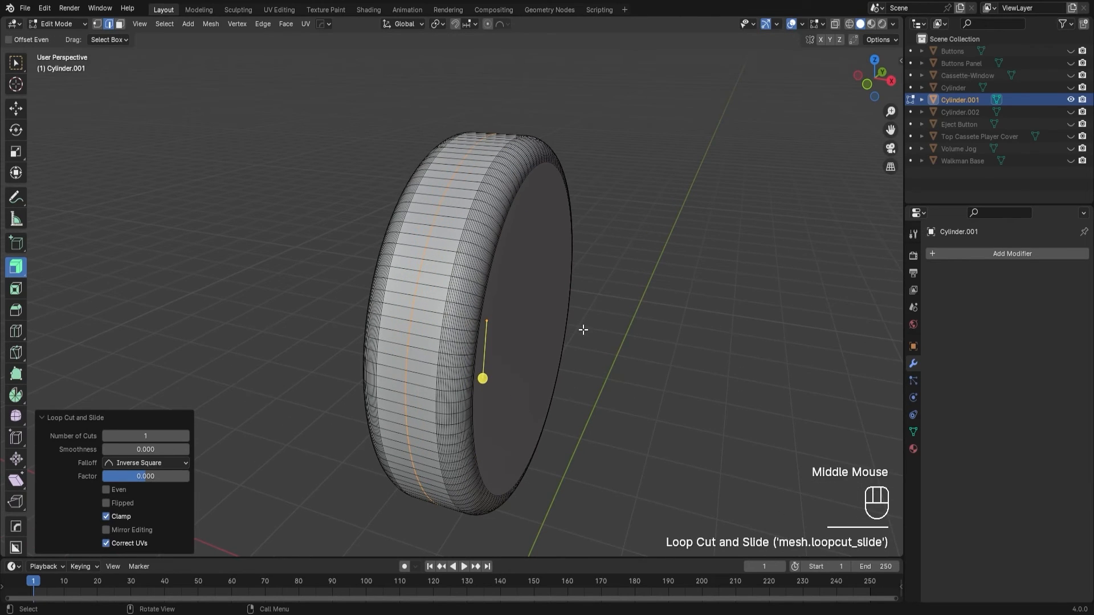
{"action": "key", "text": "s"}
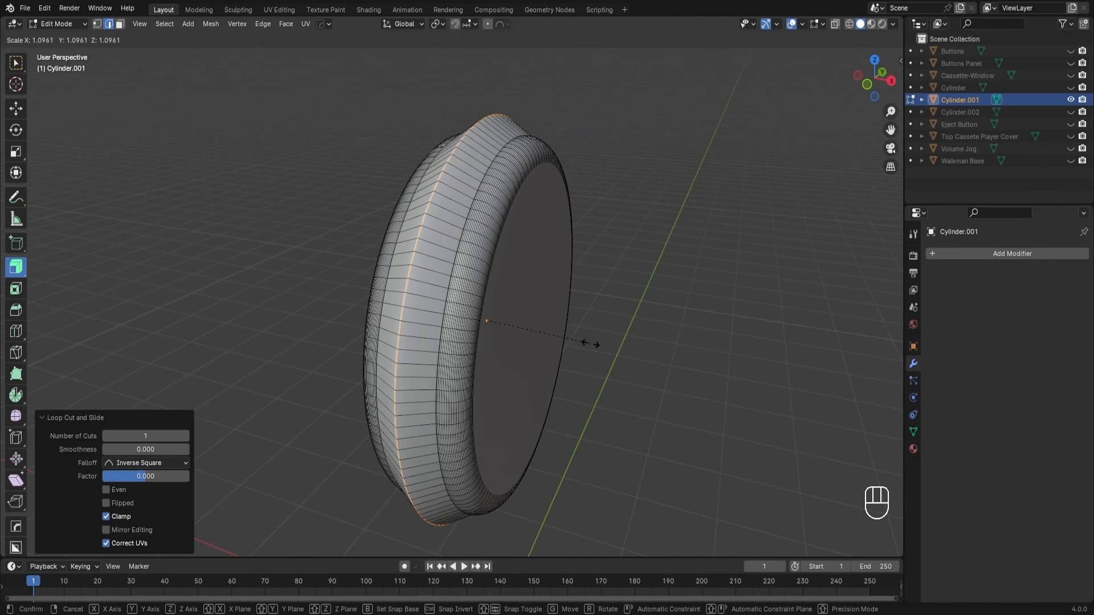
{"action": "key", "text": "Escape"}
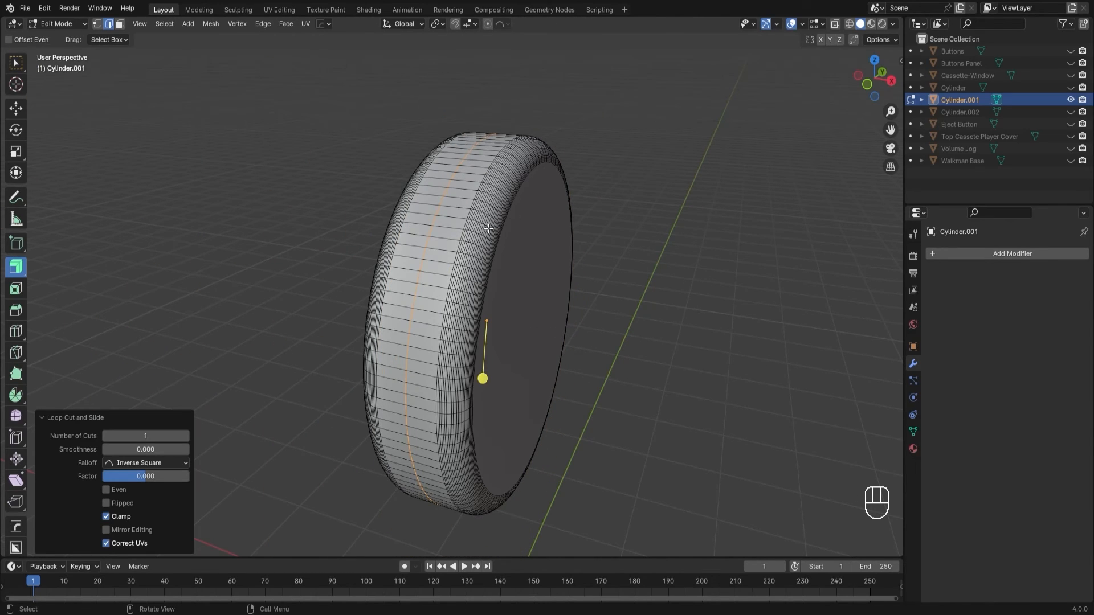
{"action": "middle_click_drag", "start_coordinate": [489, 228], "coordinate": [449, 221]}
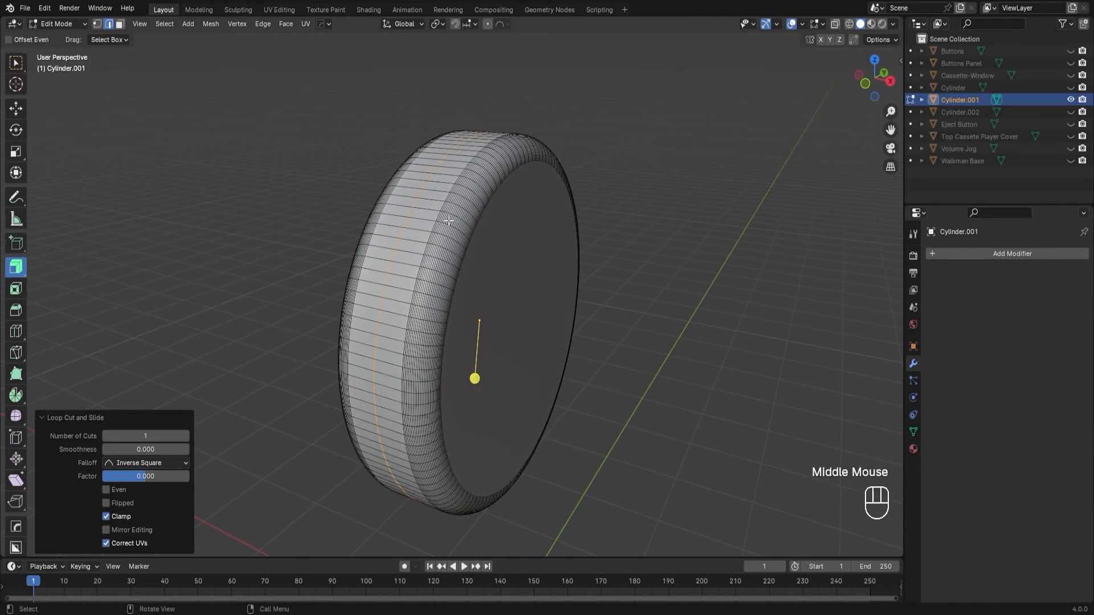
Step: Enable proportional editing and set its falloff to Smooth
{"action": "left_click", "coordinate": [488, 24]}
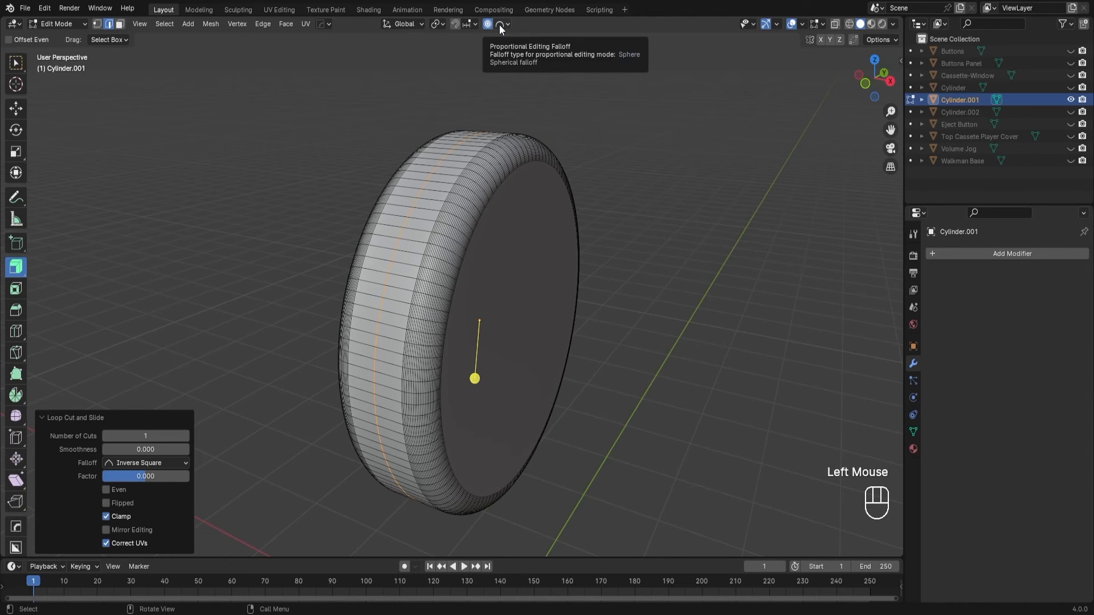
{"action": "left_click", "coordinate": [499, 25]}
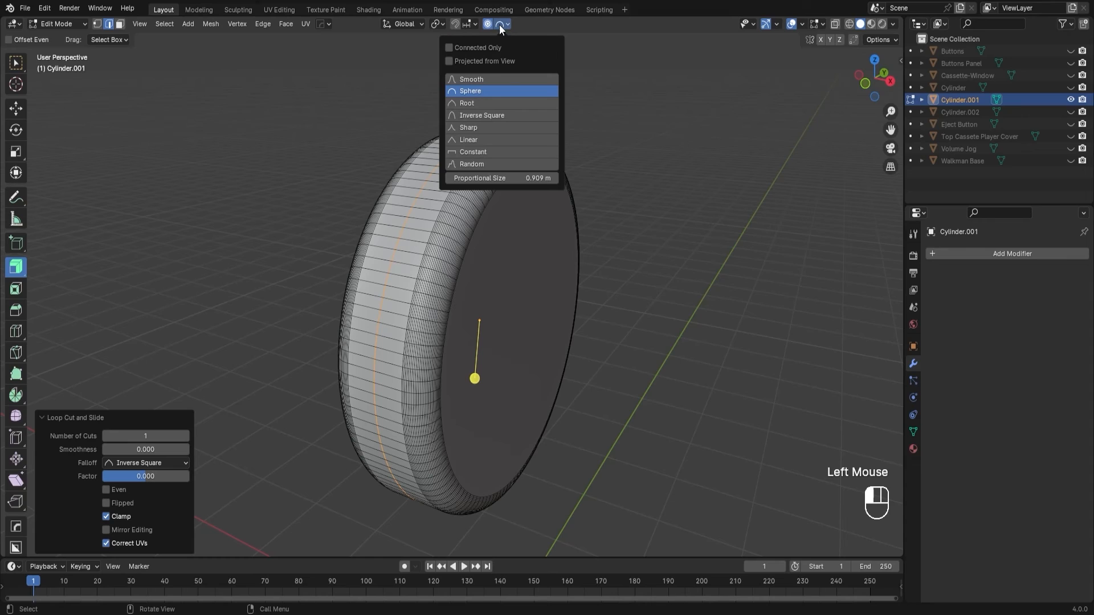
{"action": "left_click", "coordinate": [497, 79]}
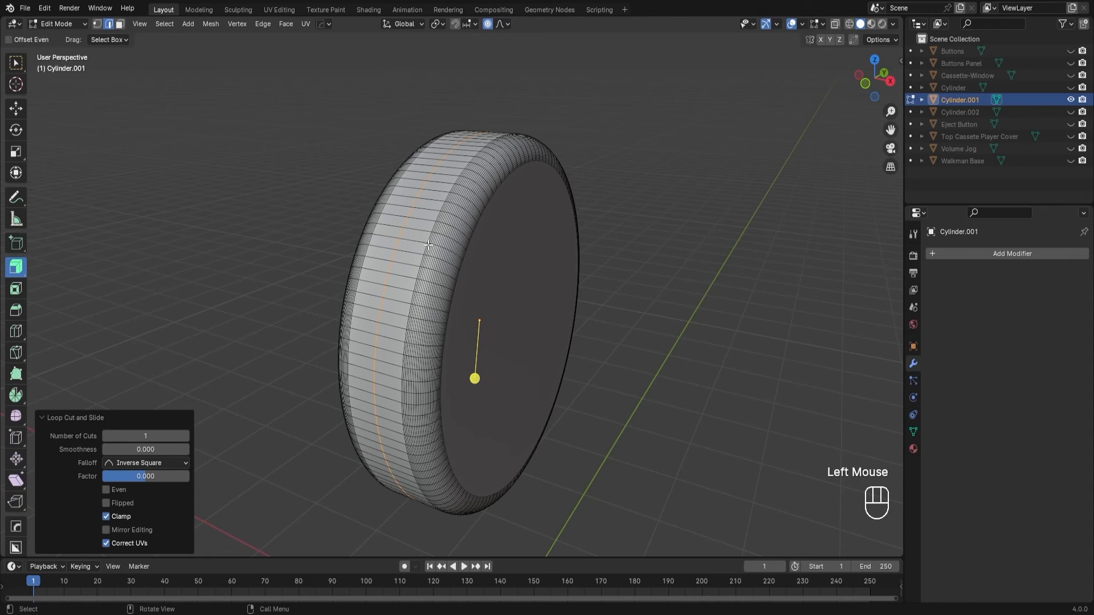
Step: Scale the centre edge loop outward to about 1.088 with a proportional size of about 0.42 m
{"action": "key", "text": "s"}
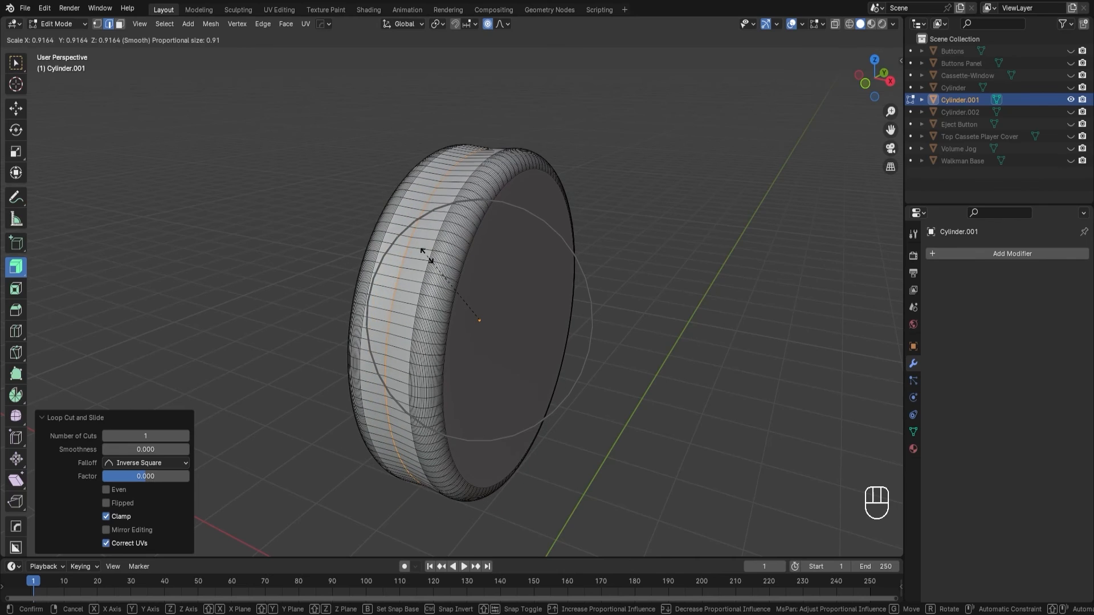
{"action": "scroll", "coordinate": [408, 253], "scroll_direction": "up", "scroll_amount": 7}
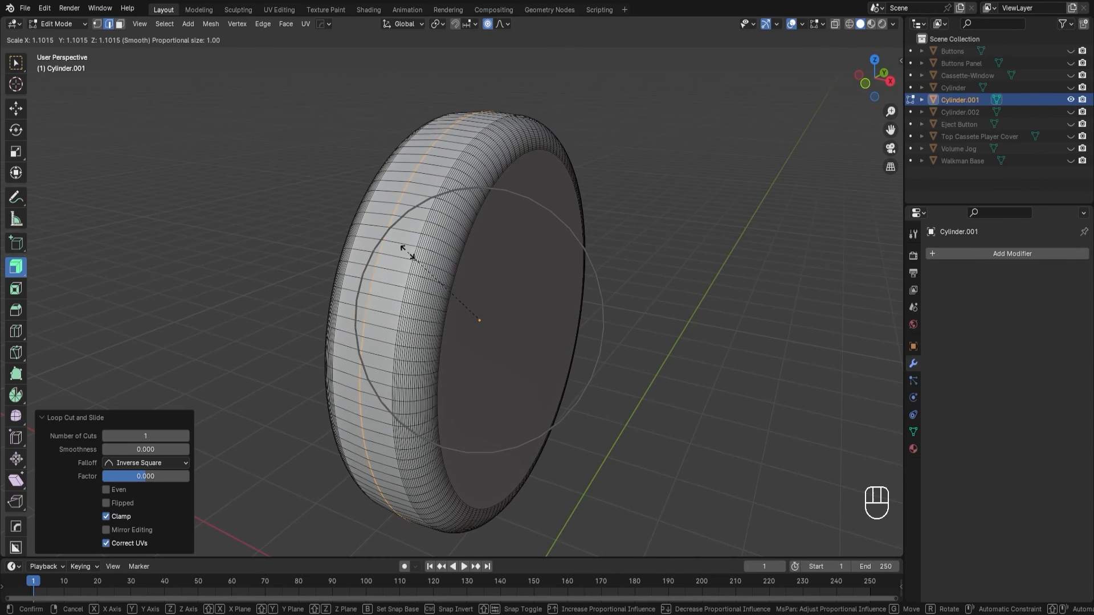
{"action": "scroll", "coordinate": [408, 252], "scroll_direction": "up", "scroll_amount": 2}
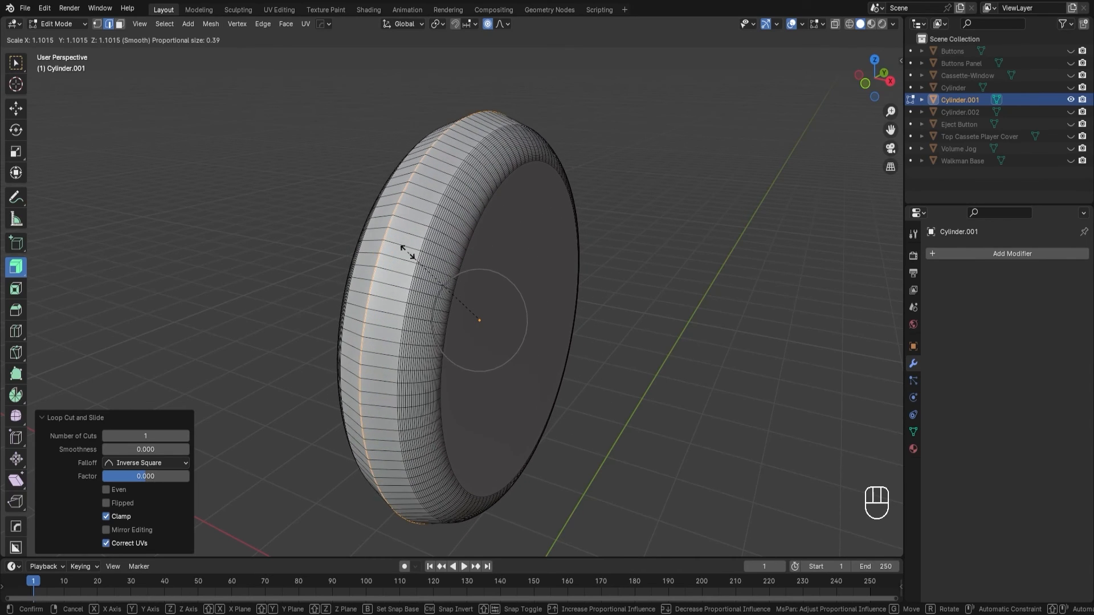
{"action": "scroll", "coordinate": [407, 252], "scroll_direction": "down", "scroll_amount": 1}
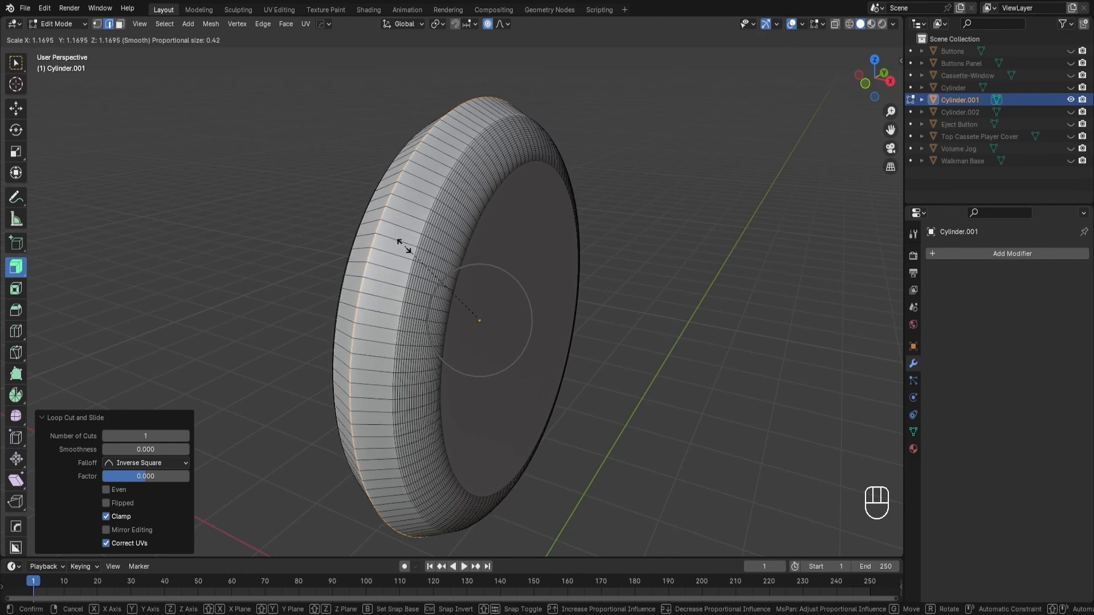
{"action": "left_click", "coordinate": [406, 250]}
{"action": "middle_click_drag", "start_coordinate": [405, 251], "coordinate": [506, 298]}
Step: Bevel the centre edge loop with a width of about 0.177 m and 5 segments, and return to Object Mode
{"action": "key", "text": "ctrl+b"}
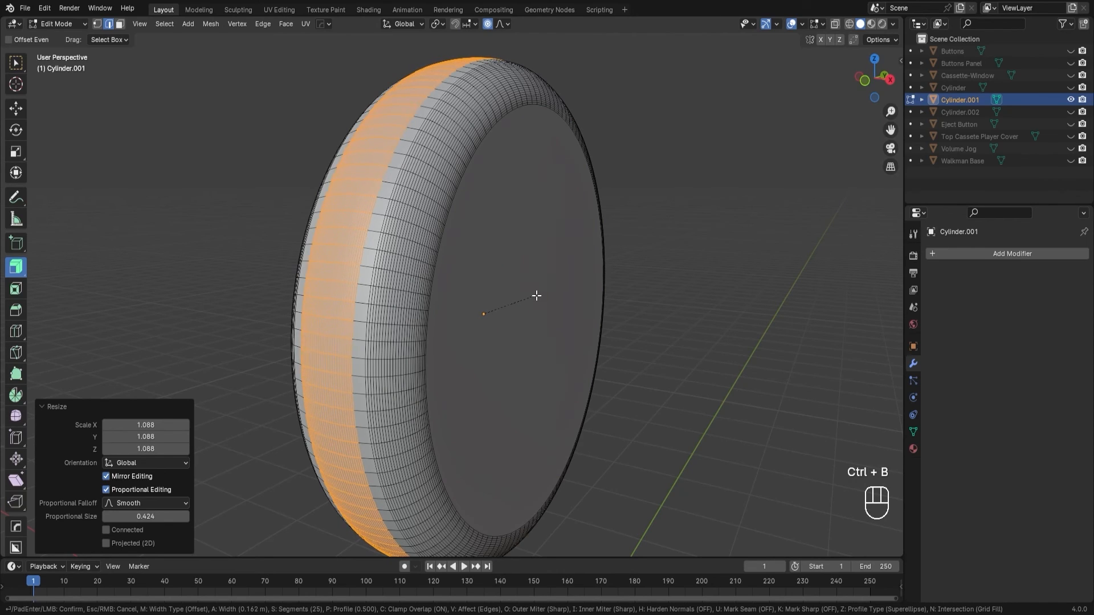
{"action": "scroll", "coordinate": [537, 296], "scroll_direction": "down", "scroll_amount": 2}
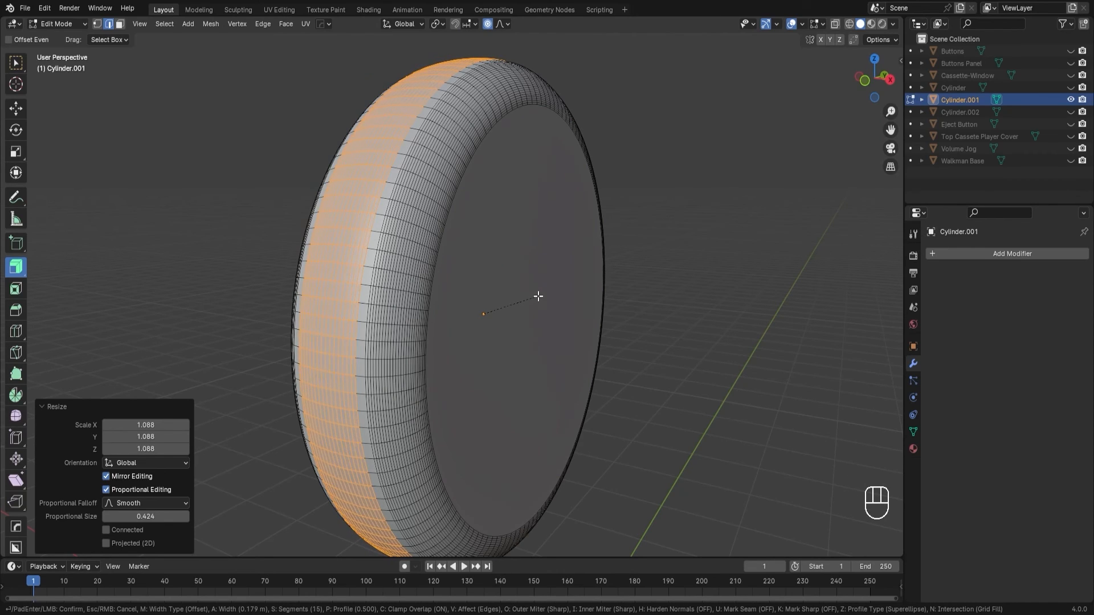
{"action": "scroll", "coordinate": [539, 296], "scroll_direction": "down", "scroll_amount": 3}
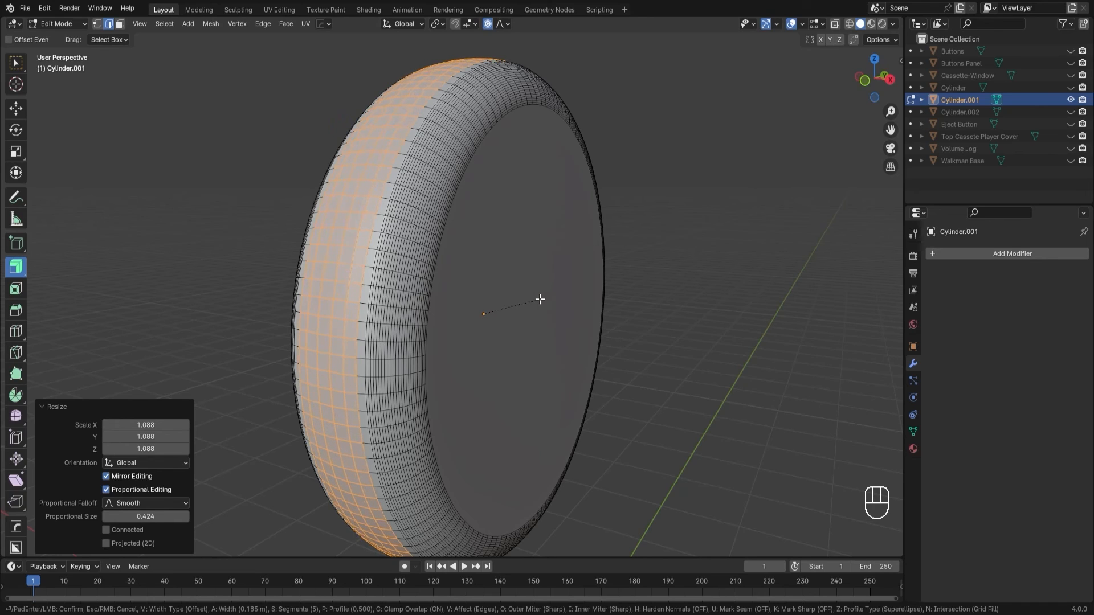
{"action": "left_click", "coordinate": [539, 300]}
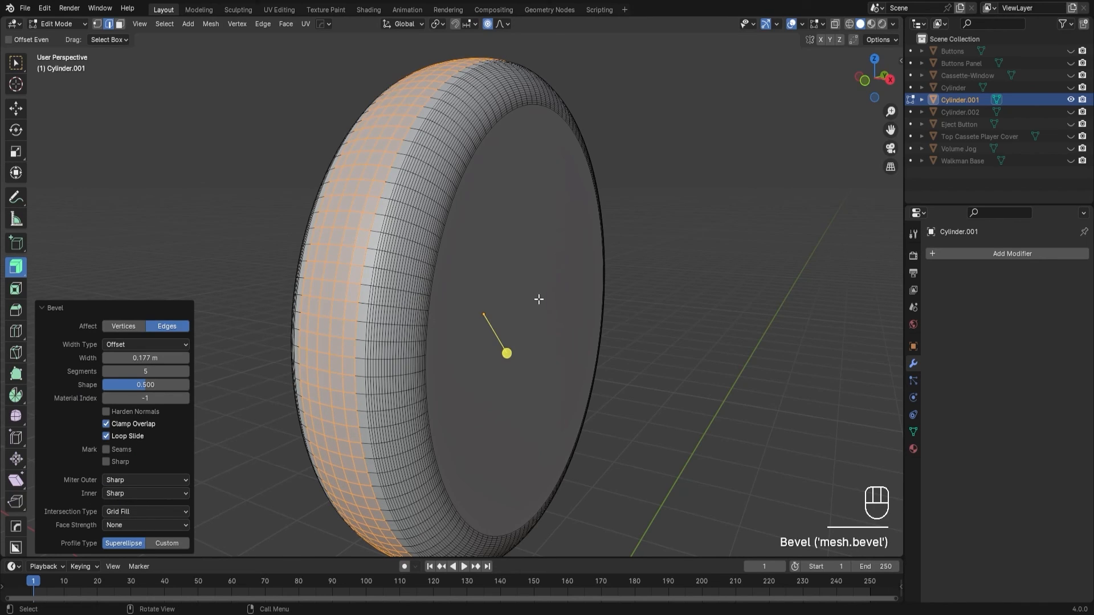
{"action": "middle_click_drag", "start_coordinate": [643, 287], "coordinate": [765, 291]}
{"action": "key", "text": "Tab"}
Step: Unhide the Headphone Body object beside the muff and select it
{"action": "scroll", "coordinate": [671, 295], "scroll_direction": "down", "scroll_amount": 2}
{"action": "scroll", "coordinate": [716, 325], "scroll_direction": "up", "scroll_amount": 2}
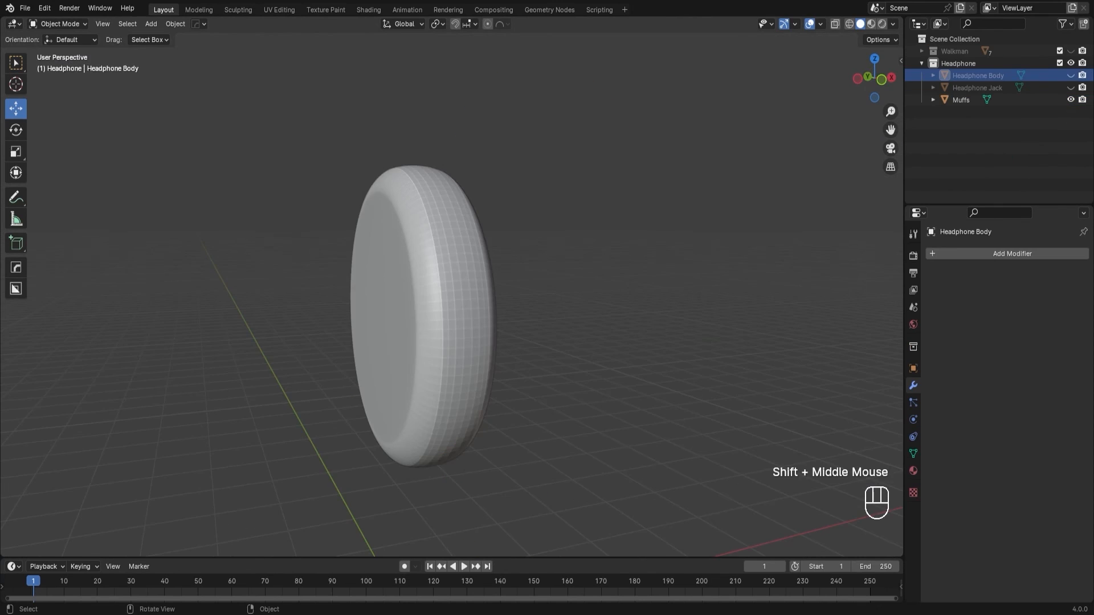
{"action": "middle_click_drag", "start_coordinate": [689, 296], "coordinate": [680, 270]}
{"action": "scroll", "coordinate": [610, 262], "scroll_direction": "up", "scroll_amount": 2}
{"action": "scroll", "coordinate": [685, 268], "scroll_direction": "down", "scroll_amount": 2}
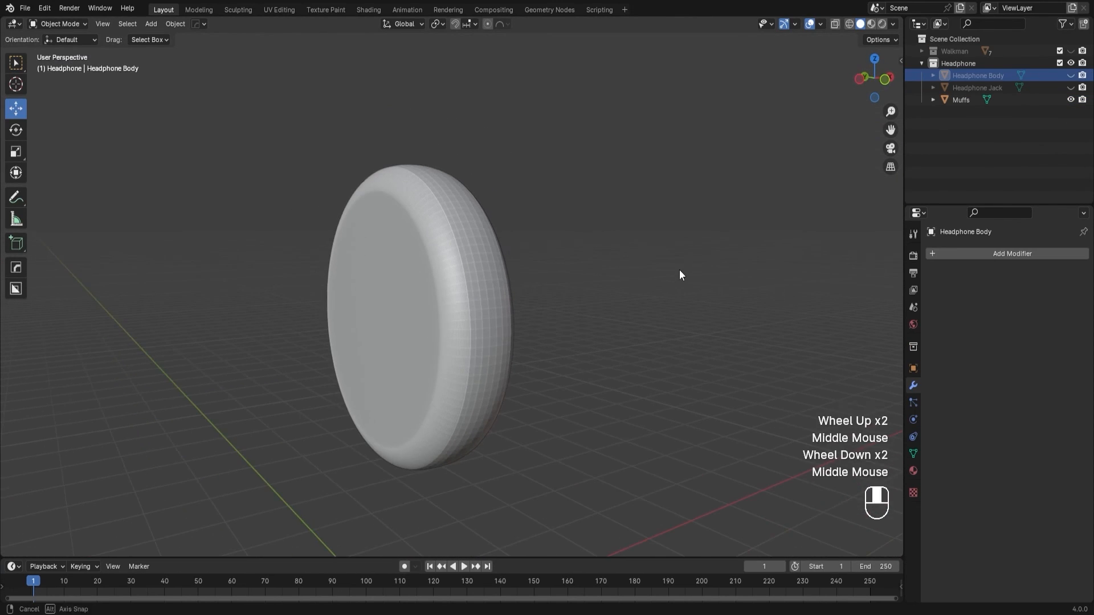
{"action": "left_click", "coordinate": [1071, 76]}
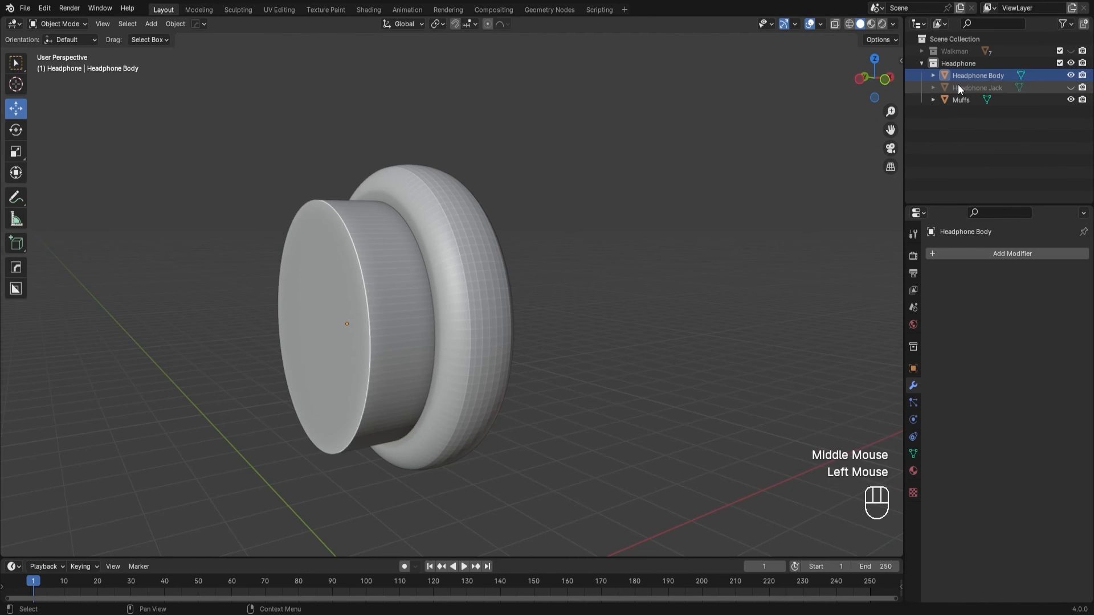
{"action": "middle_click_drag", "start_coordinate": [439, 278], "coordinate": [402, 254]}
{"action": "left_click", "coordinate": [390, 289]}
{"action": "left_click", "coordinate": [545, 243]}
{"action": "left_click", "coordinate": [401, 254]}
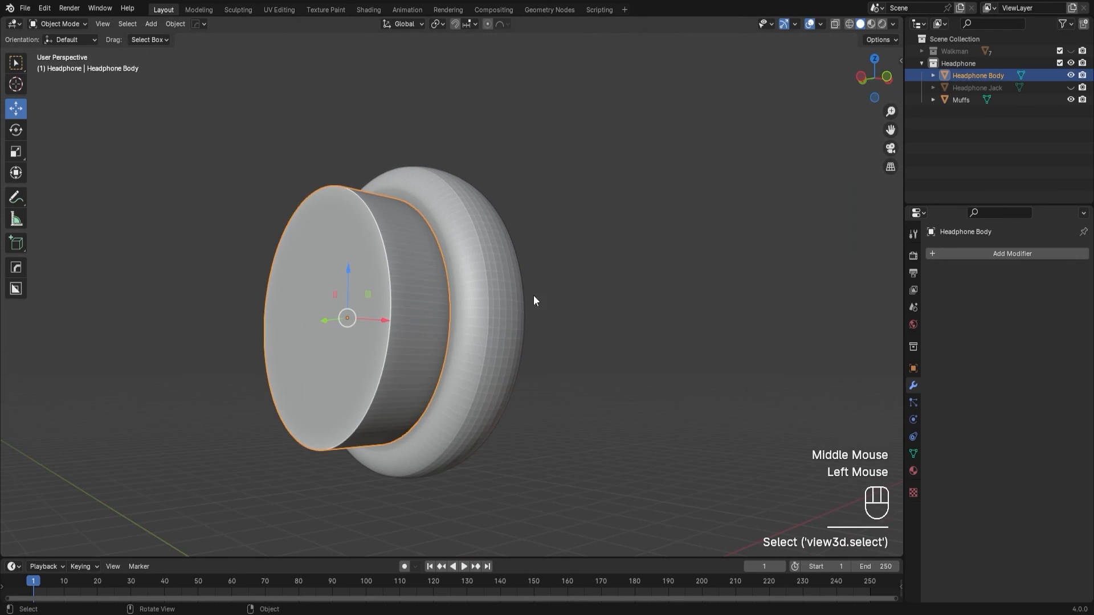
{"action": "middle_click_drag", "start_coordinate": [568, 268], "coordinate": [552, 278]}
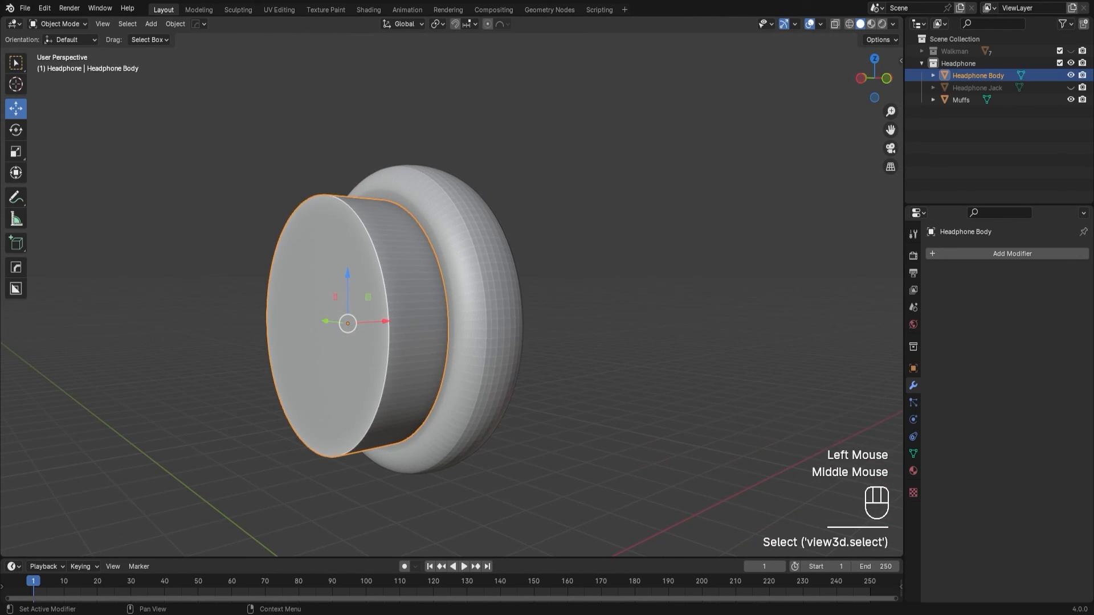